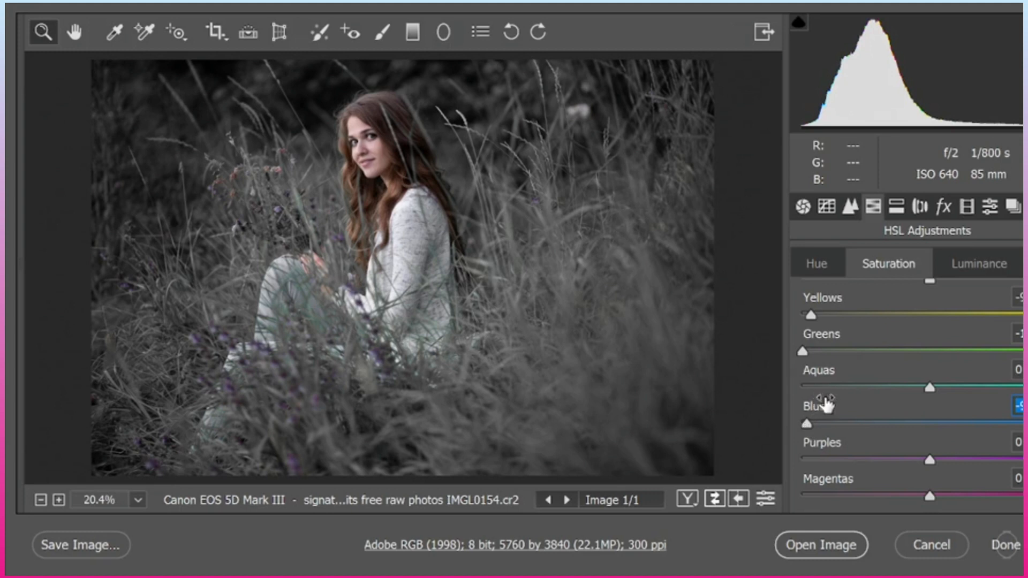
# Reduce the Purples saturation to its minimum and lower the Magentas saturation moderately.
pyautogui.moveTo(928, 458); pyautogui.dragTo(819, 461)
pyautogui.moveTo(924, 496); pyautogui.dragTo(976, 496)
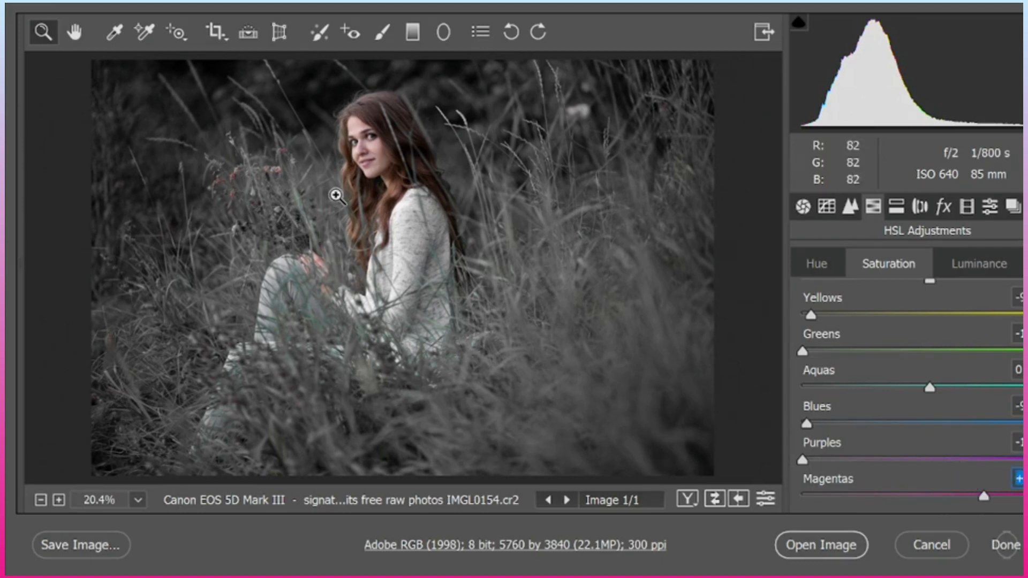
pyautogui.press('alt')
pyautogui.scroll(3, 411, 265)
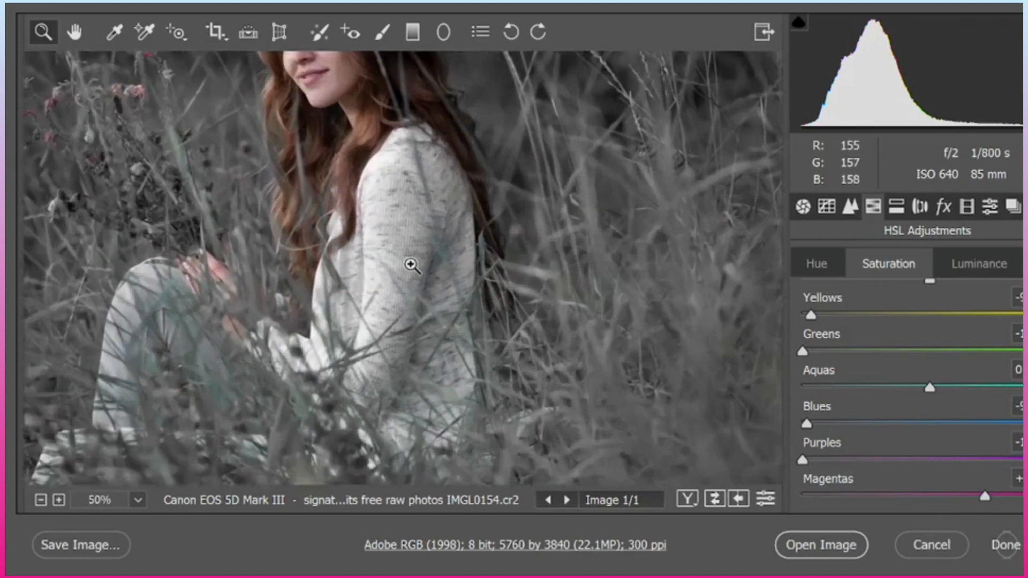
pyautogui.scroll(5, 411, 265)
pyautogui.hscroll(-1, 383, 328)
pyautogui.scroll(1, 384, 328)
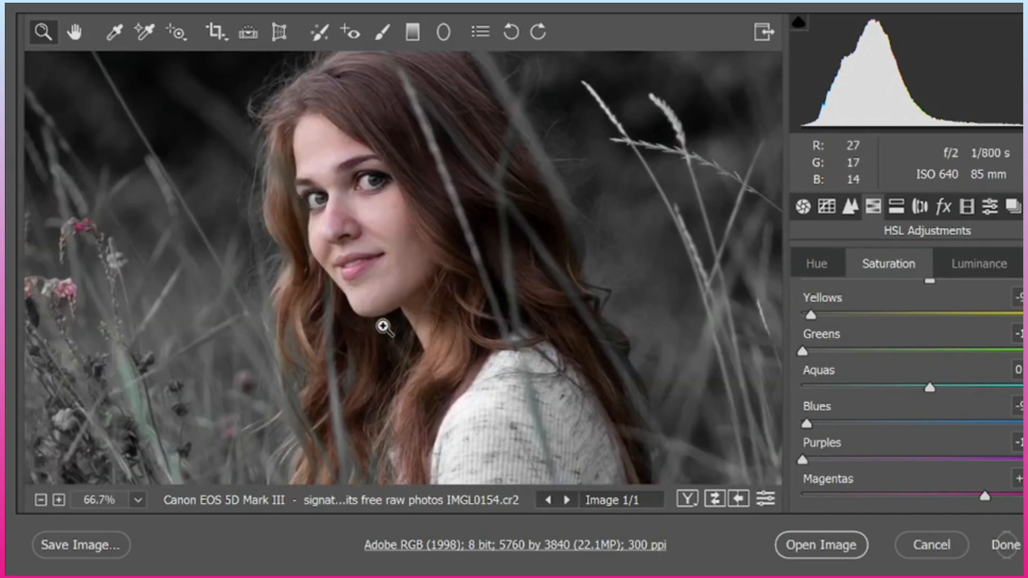
pyautogui.moveTo(983, 496); pyautogui.dragTo(868, 503)
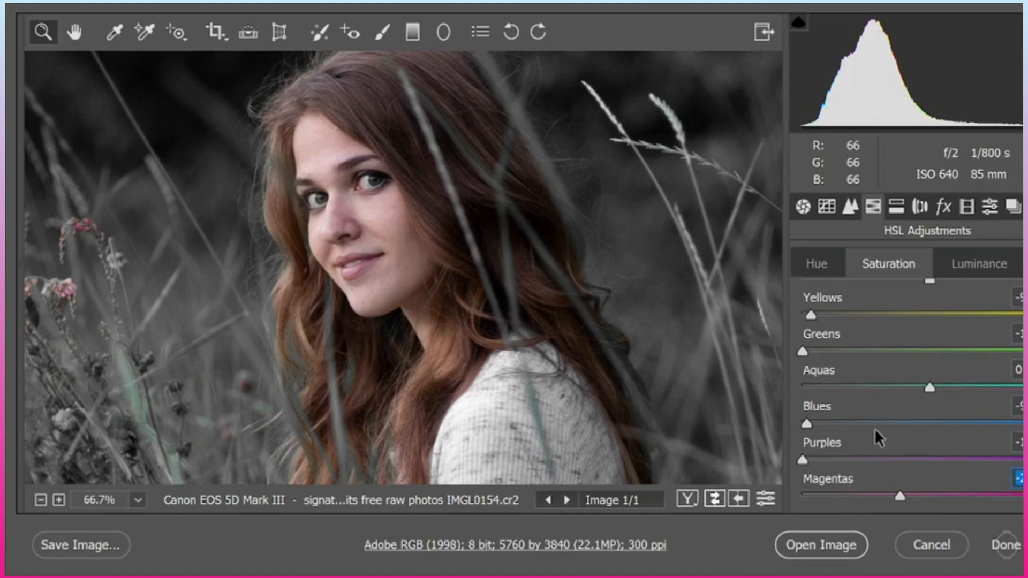
# Strongly lower the luminance of the Greens and Yellows to darken the grass.
pyautogui.click(970, 269)
pyautogui.keyDown('alt'); pyautogui.click(374, 325); pyautogui.keyUp('alt')
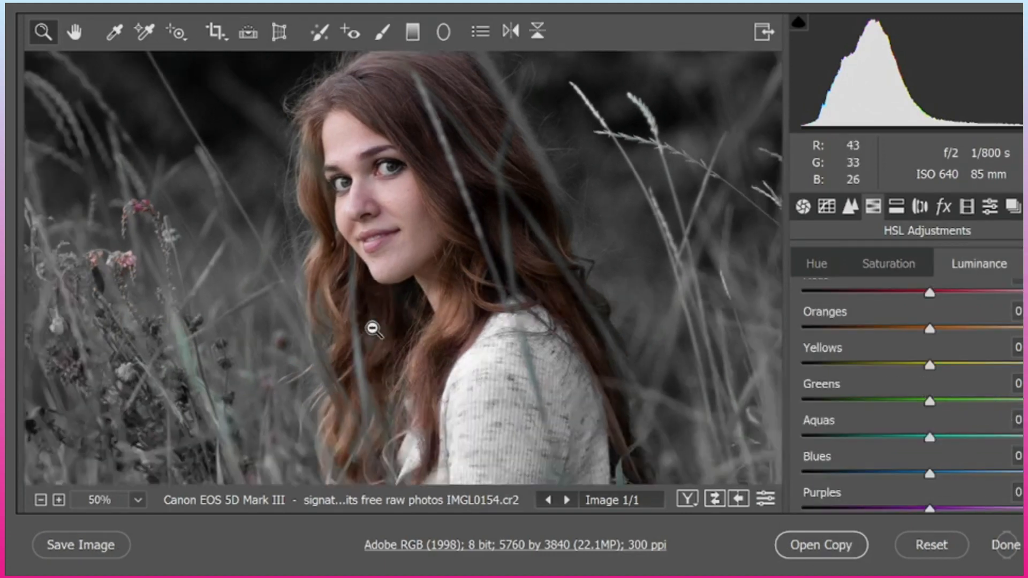
pyautogui.keyDown('alt'); pyautogui.click(375, 326); pyautogui.keyUp('alt')
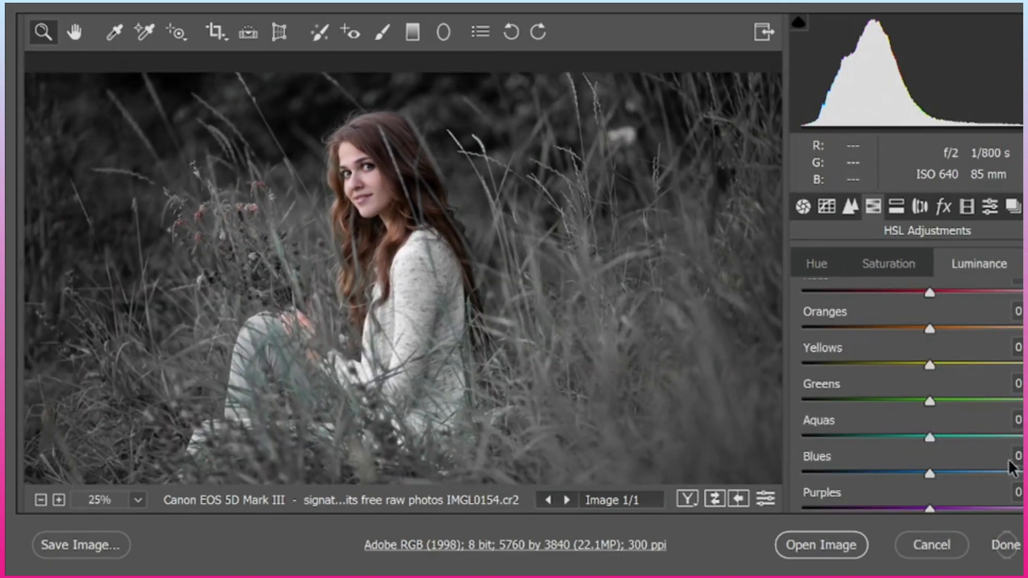
pyautogui.moveTo(933, 400); pyautogui.dragTo(837, 400)
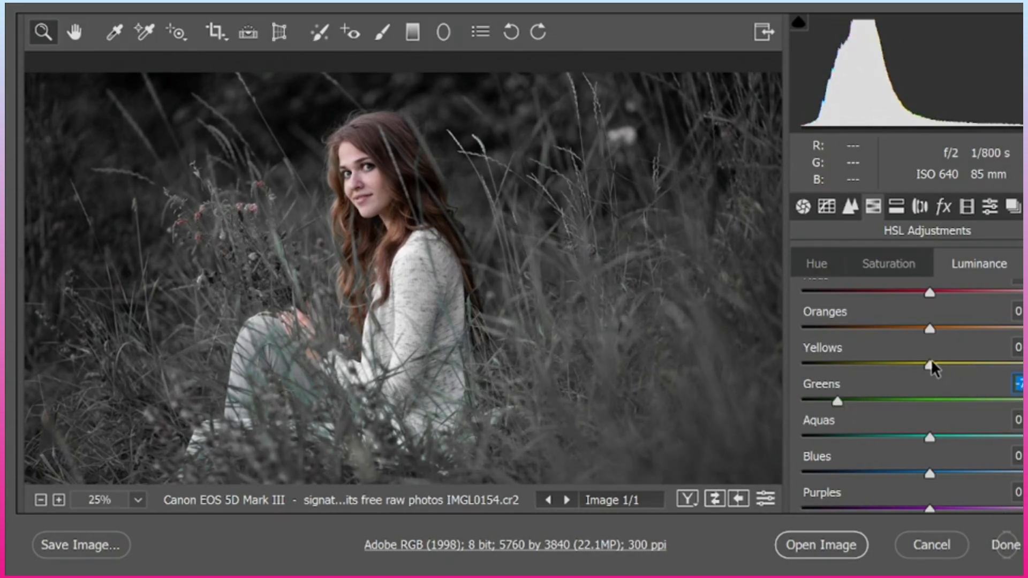
pyautogui.moveTo(931, 364); pyautogui.dragTo(837, 364)
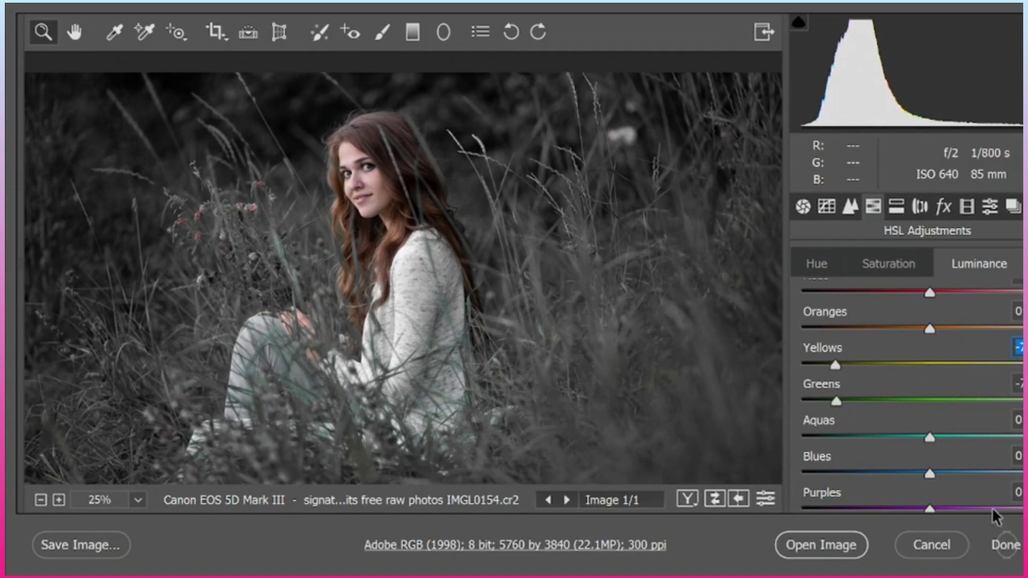
# Raise the Blues luminance moderately and the Aquas luminance slightly less.
pyautogui.moveTo(930, 468); pyautogui.dragTo(991, 468)
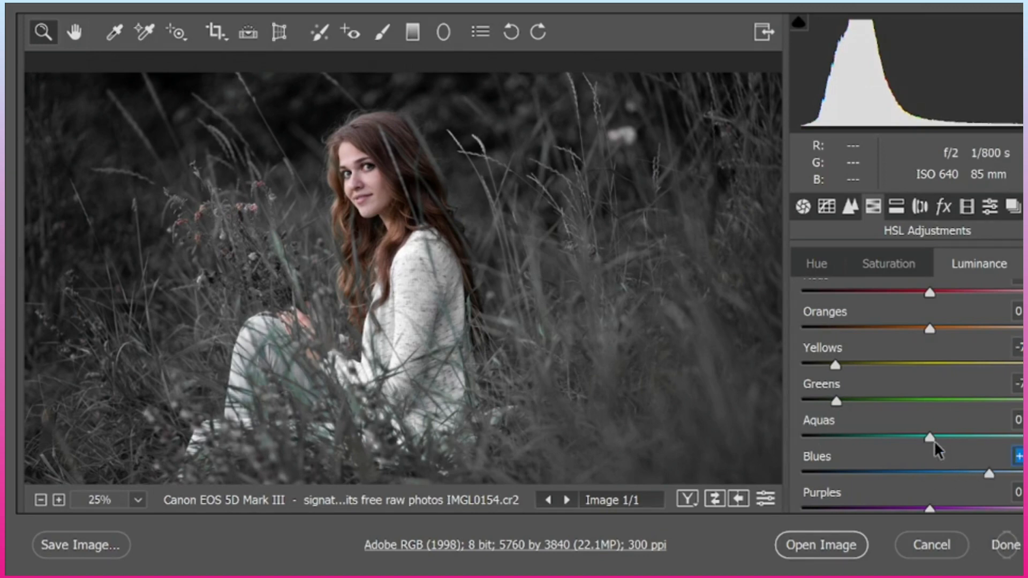
pyautogui.moveTo(930, 438); pyautogui.dragTo(968, 439)
pyautogui.keyDown('alt'); pyautogui.click(447, 313); pyautogui.keyUp('alt')
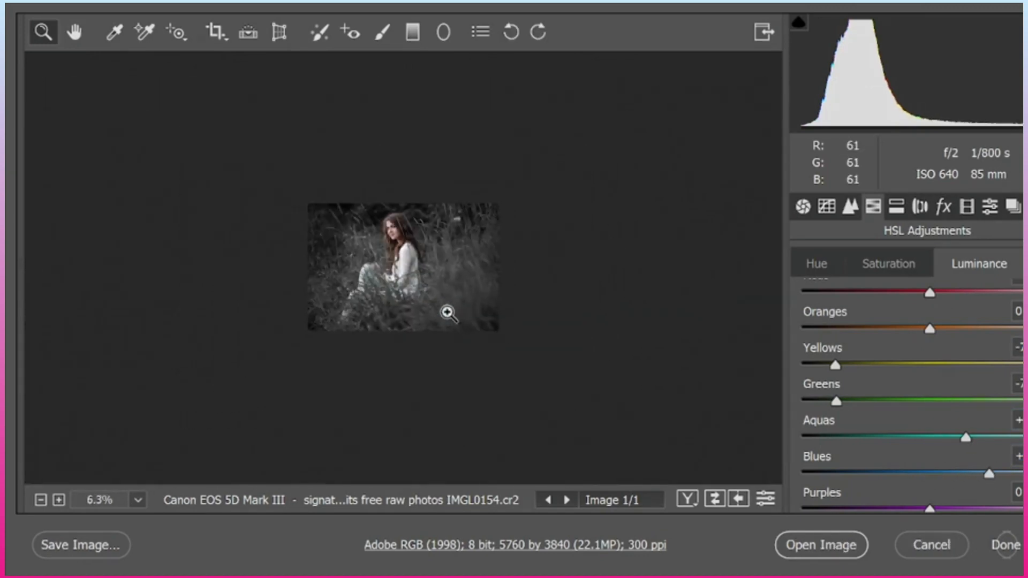
pyautogui.click(447, 313)
pyautogui.click(446, 311)
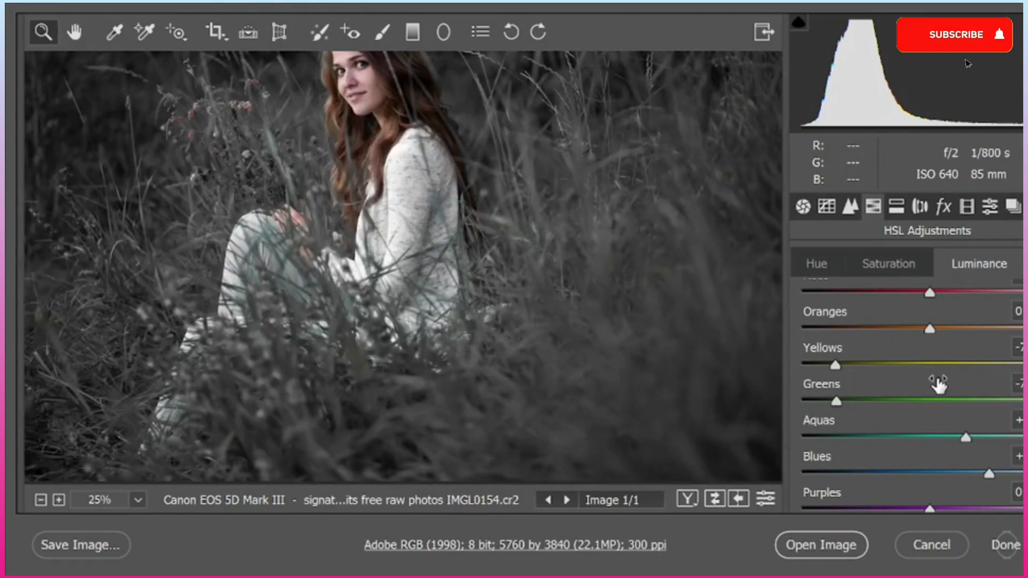
# Lower the Oranges luminance slightly and raise the Reds luminance slightly.
pyautogui.scroll(2, 938, 383)
pyautogui.moveTo(928, 378); pyautogui.dragTo(903, 379)
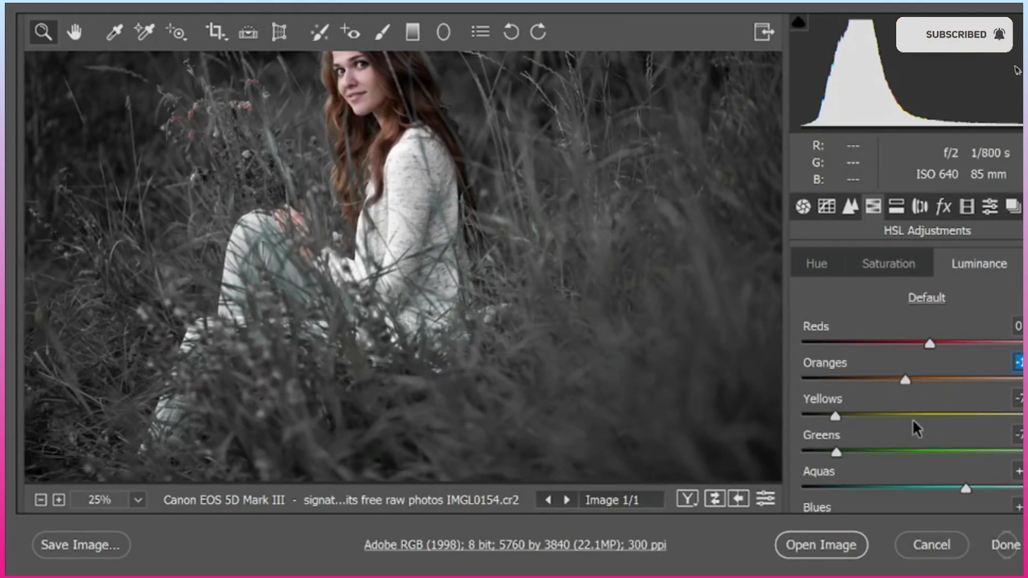
pyautogui.moveTo(930, 342); pyautogui.dragTo(952, 347)
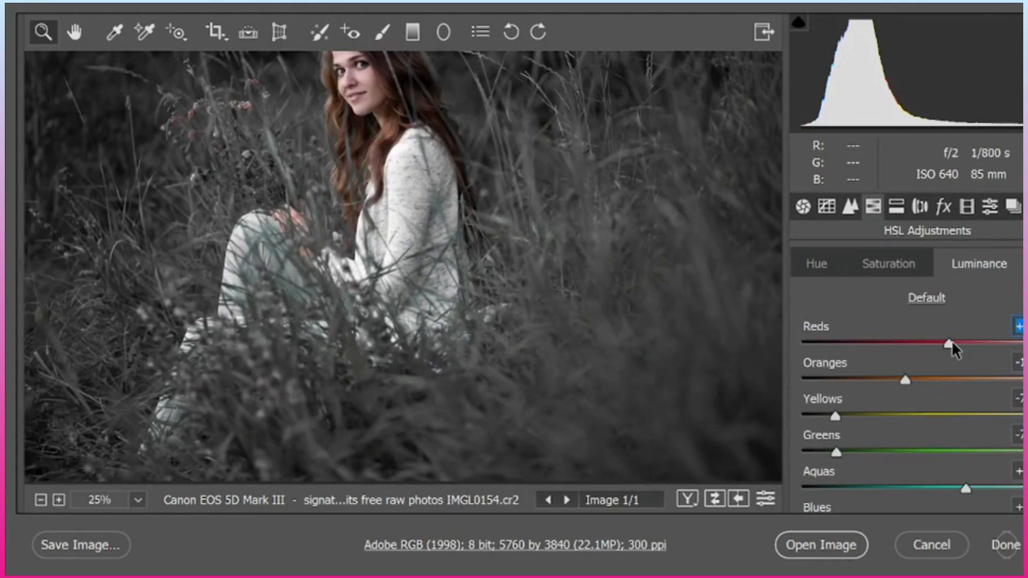
# Raise the Oranges and Reds saturation slightly to enrich the skin and hair.
pyautogui.click(869, 272)
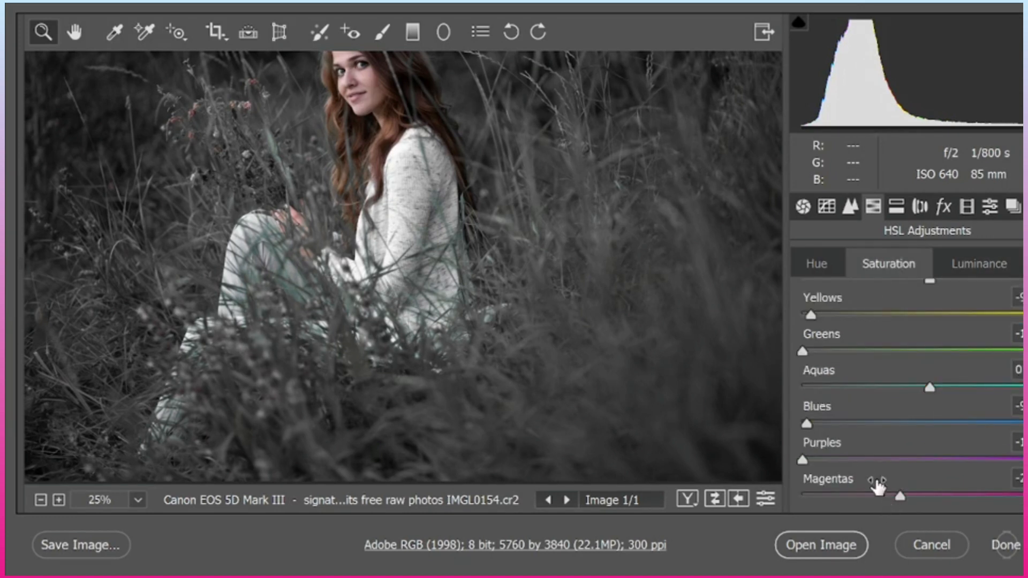
pyautogui.scroll(3, 968, 448)
pyautogui.moveTo(929, 378); pyautogui.dragTo(951, 378)
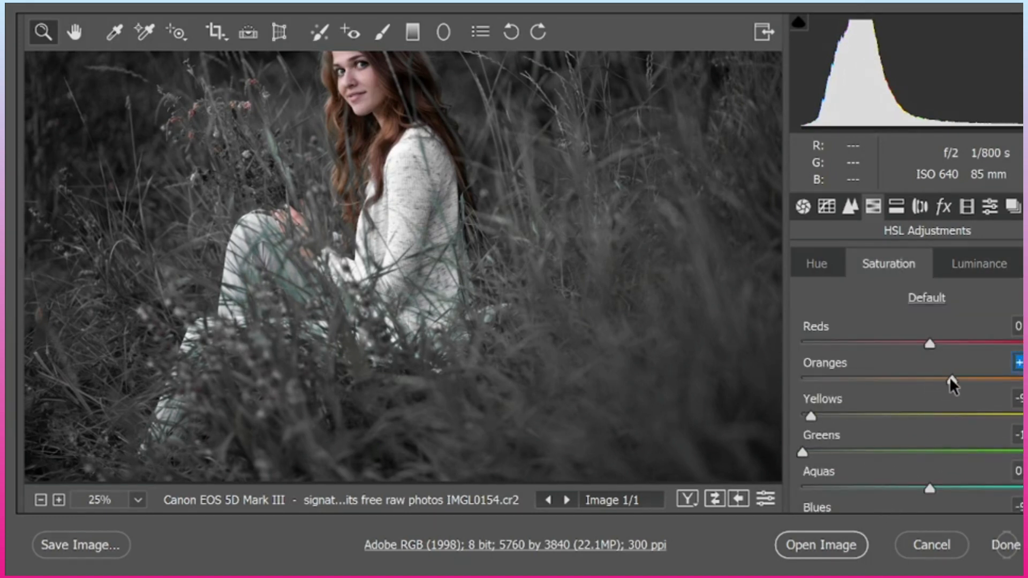
pyautogui.moveTo(930, 343); pyautogui.dragTo(952, 345)
# Shift the Greens and Yellows hues strongly upward, raise the Aquas hue moderately and lower the Blues hue.
pyautogui.click(823, 268)
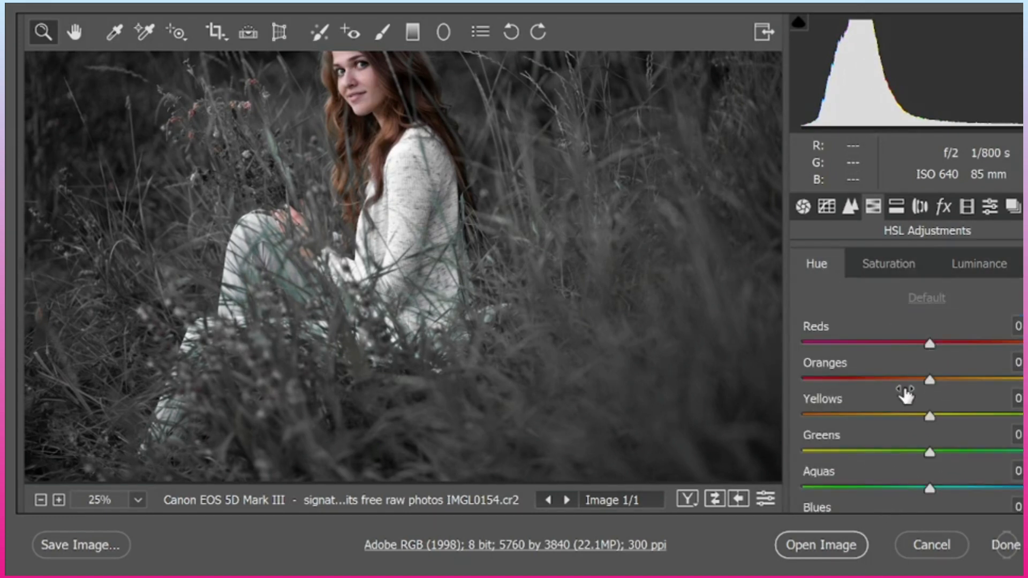
pyautogui.scroll(-3, 910, 423)
pyautogui.moveTo(930, 350); pyautogui.dragTo(797, 352)
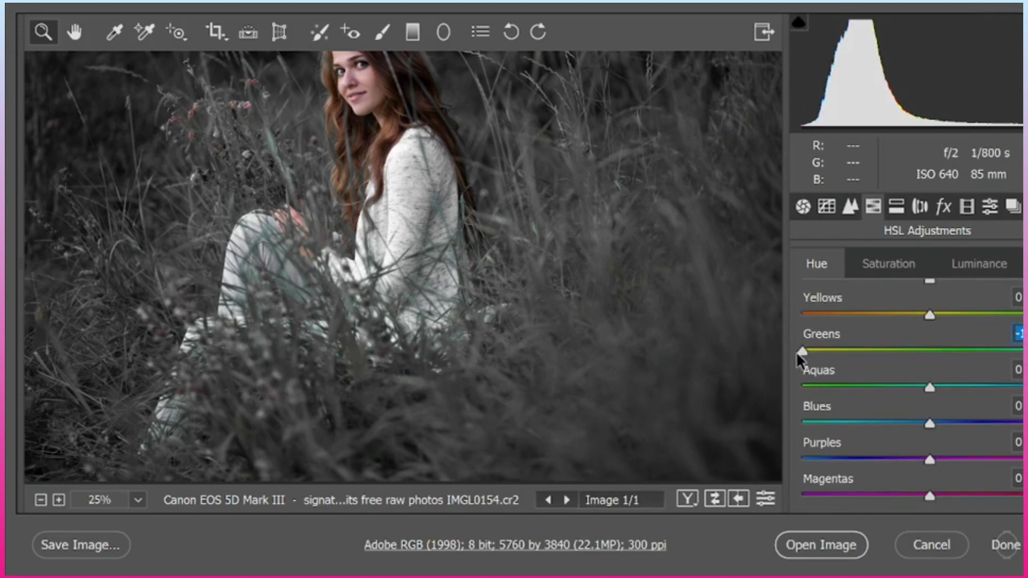
pyautogui.scroll(3, 943, 397)
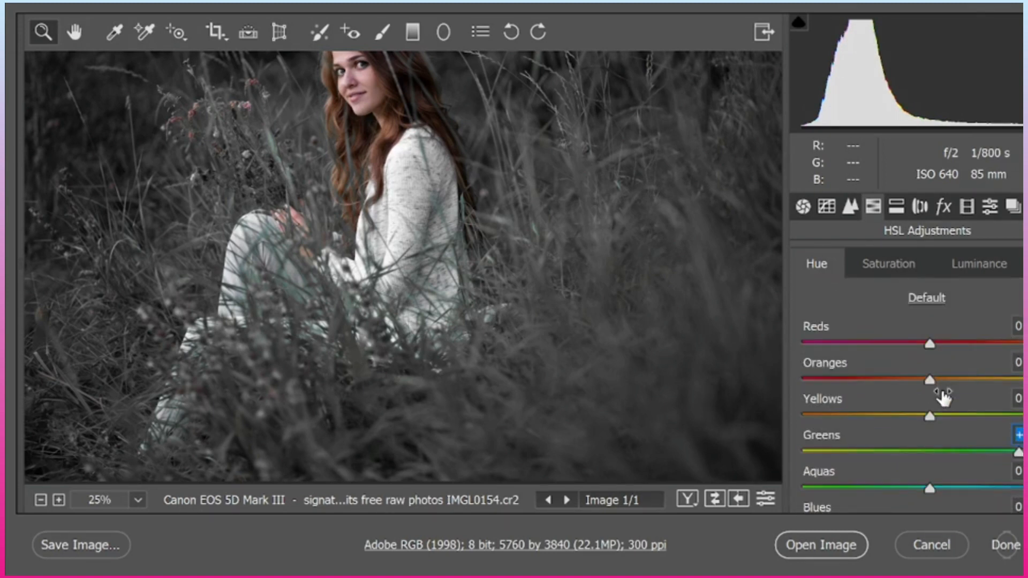
pyautogui.moveTo(926, 415); pyautogui.dragTo(1010, 415)
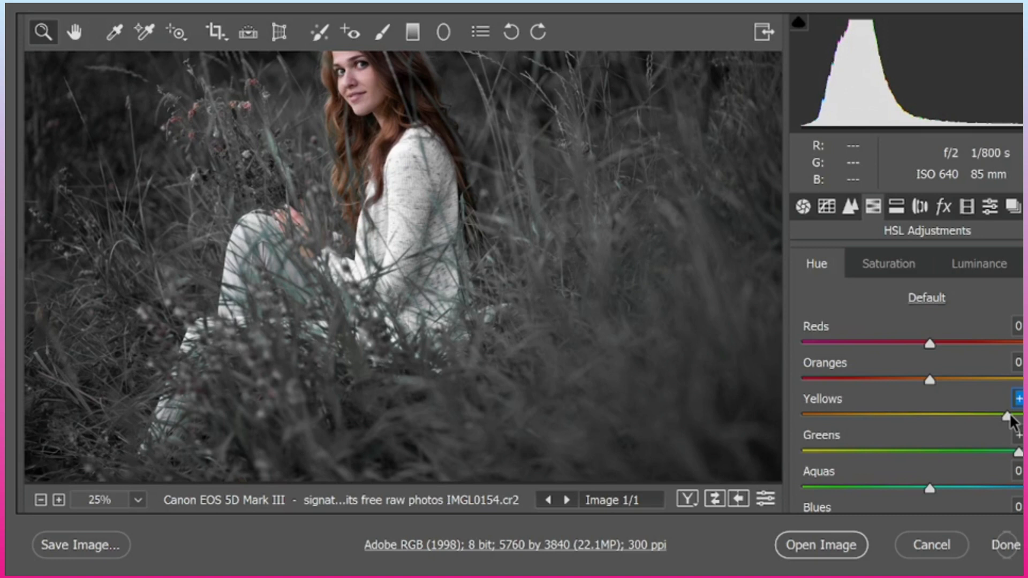
pyautogui.keyDown('alt'); pyautogui.click(569, 323); pyautogui.keyUp('alt')
pyautogui.scroll(-3, 971, 442)
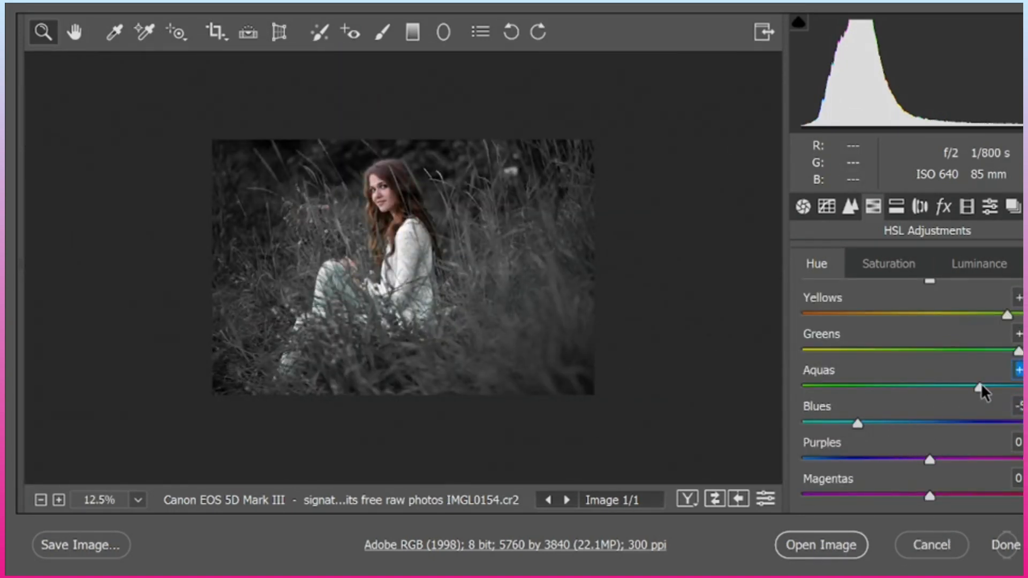
# Warm the photo's white balance slightly by raising the Temperature in the Basic adjustments.
pyautogui.click(803, 207)
pyautogui.moveTo(929, 386); pyautogui.dragTo(959, 382)
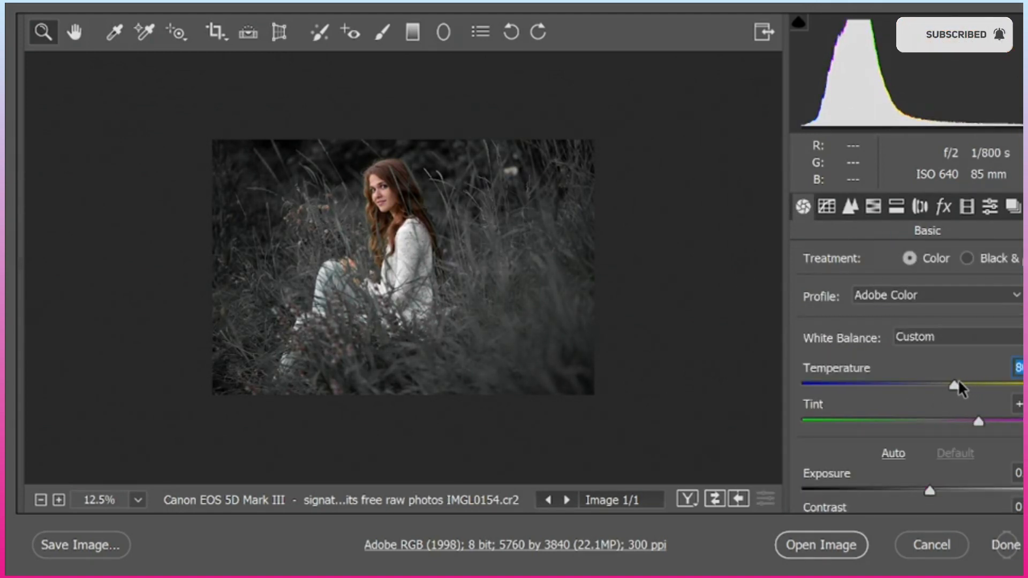
pyautogui.click(401, 231)
pyautogui.click(401, 269)
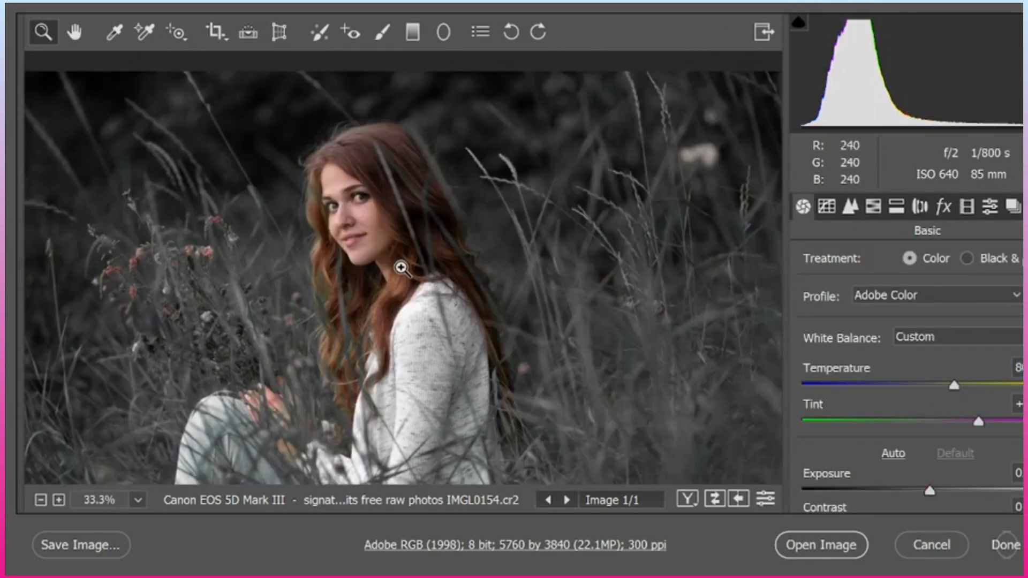
pyautogui.click(401, 269)
pyautogui.keyDown('alt'); pyautogui.click(401, 270); pyautogui.keyUp('alt')
pyautogui.keyDown('alt'); pyautogui.click(401, 270); pyautogui.keyUp('alt')
pyautogui.keyDown('alt'); pyautogui.click(401, 270); pyautogui.keyUp('alt')
# Lower Exposure and Highlights slightly, and raise Contrast slightly and Shadows moderately.
pyautogui.scroll(-3, 927, 469)
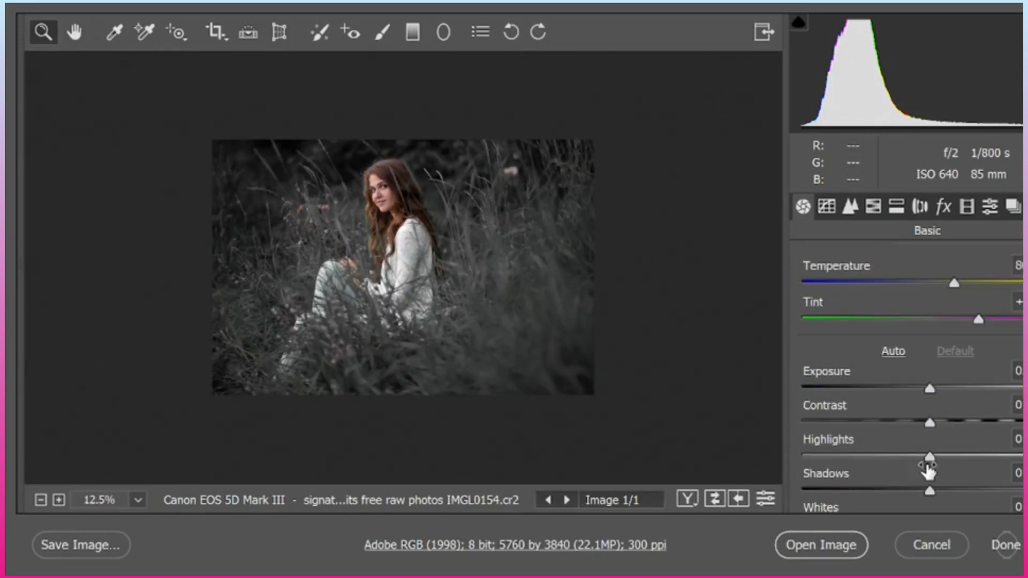
pyautogui.moveTo(930, 387)
pyautogui.mouseDown()
pyautogui.moveTo(917, 386)
pyautogui.moveTo(940, 387)
pyautogui.moveTo(925, 387)
pyautogui.mouseUp()
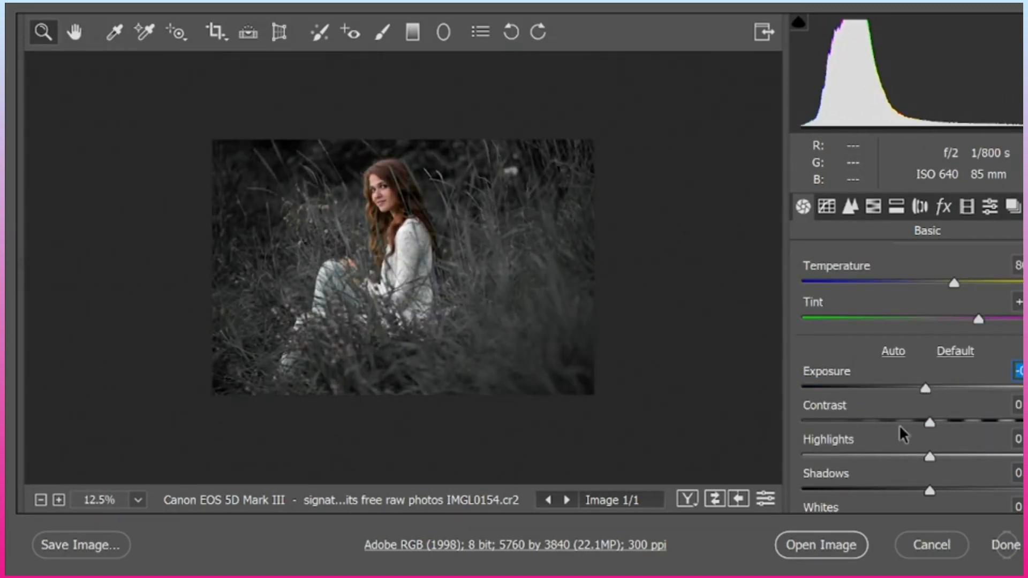
pyautogui.moveTo(932, 423); pyautogui.dragTo(974, 387)
pyautogui.scroll(-1, 950, 417)
pyautogui.scroll(-1, 916, 403)
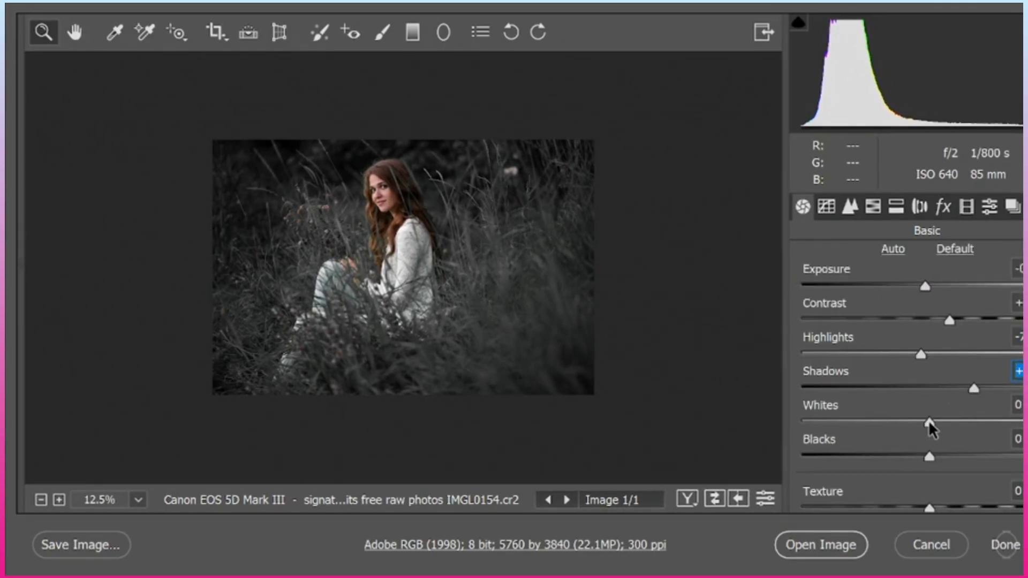
# Lower Blacks slightly, raise Whites strongly and raise Shadows further.
pyautogui.moveTo(929, 422); pyautogui.dragTo(914, 407)
pyautogui.hotkey('ctrl', '+')
pyautogui.scroll(-1, 919, 405)
pyautogui.moveTo(988, 367); pyautogui.dragTo(1007, 336)
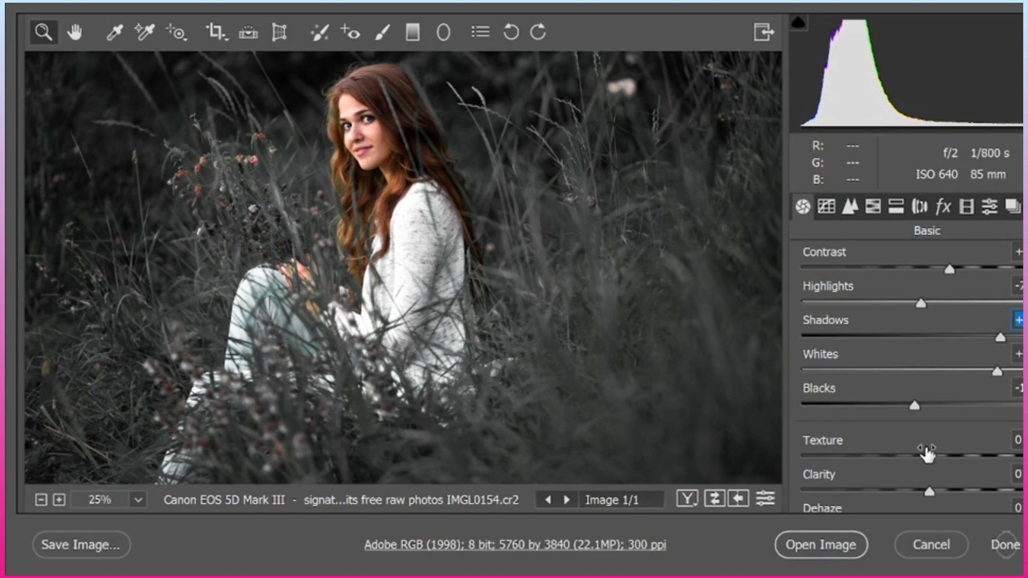
# Soften the portrait by lowering Texture and Clarity moderately.
pyautogui.click(248, 147)
pyautogui.moveTo(597, 291); pyautogui.dragTo(377, 293)
pyautogui.moveTo(611, 403); pyautogui.dragTo(605, 320)
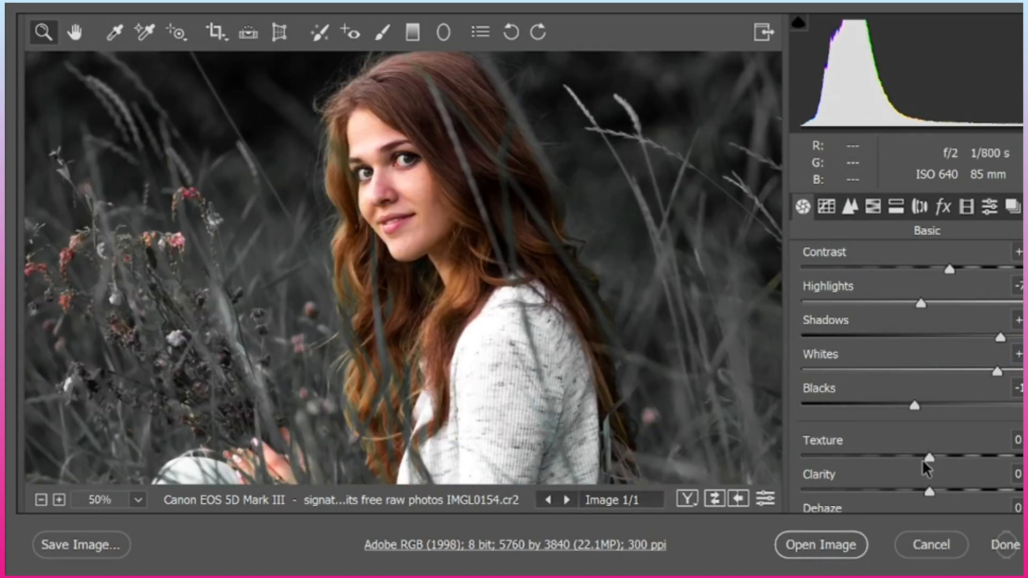
pyautogui.moveTo(929, 458); pyautogui.dragTo(885, 454)
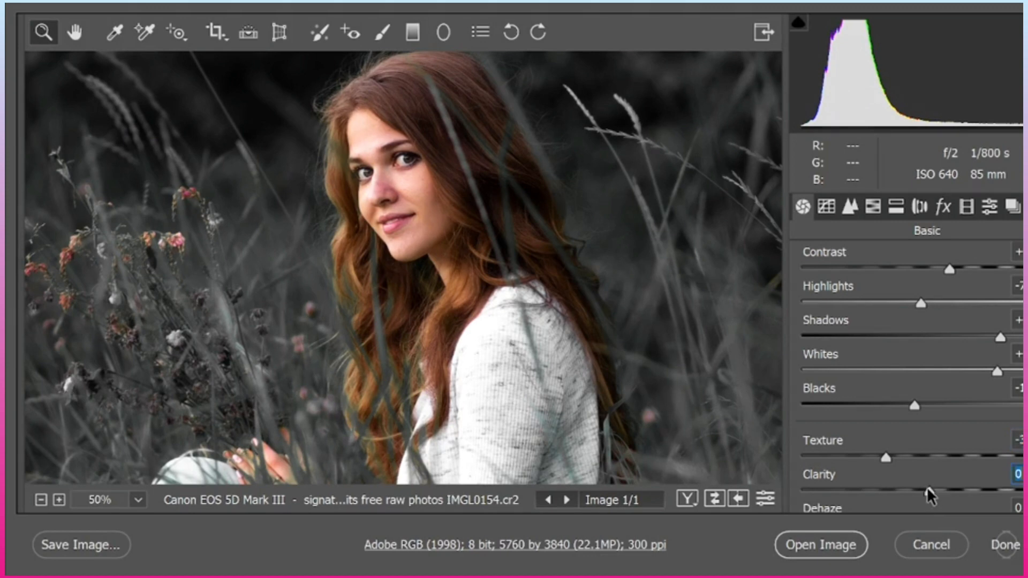
pyautogui.moveTo(928, 487); pyautogui.dragTo(869, 483)
pyautogui.keyDown('alt'); pyautogui.click(367, 236); pyautogui.keyUp('alt')
pyautogui.keyDown('alt'); pyautogui.click(381, 245); pyautogui.keyUp('alt')
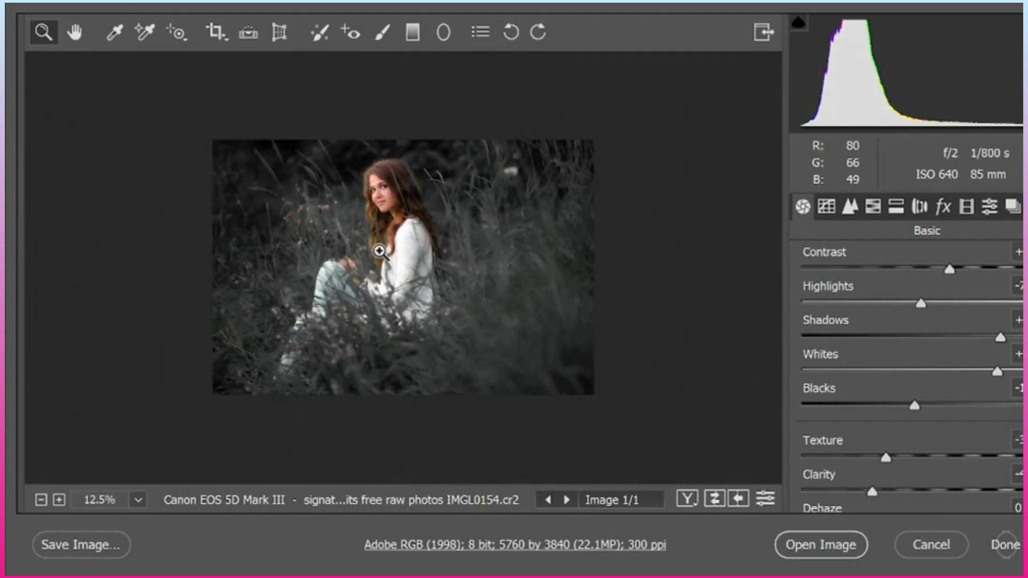
# Raise Dehaze slightly to deepen the photo's contrast.
pyautogui.click(381, 245)
pyautogui.scroll(-3, 959, 376)
pyautogui.moveTo(930, 425); pyautogui.dragTo(959, 423)
pyautogui.scroll(4, 947, 386)
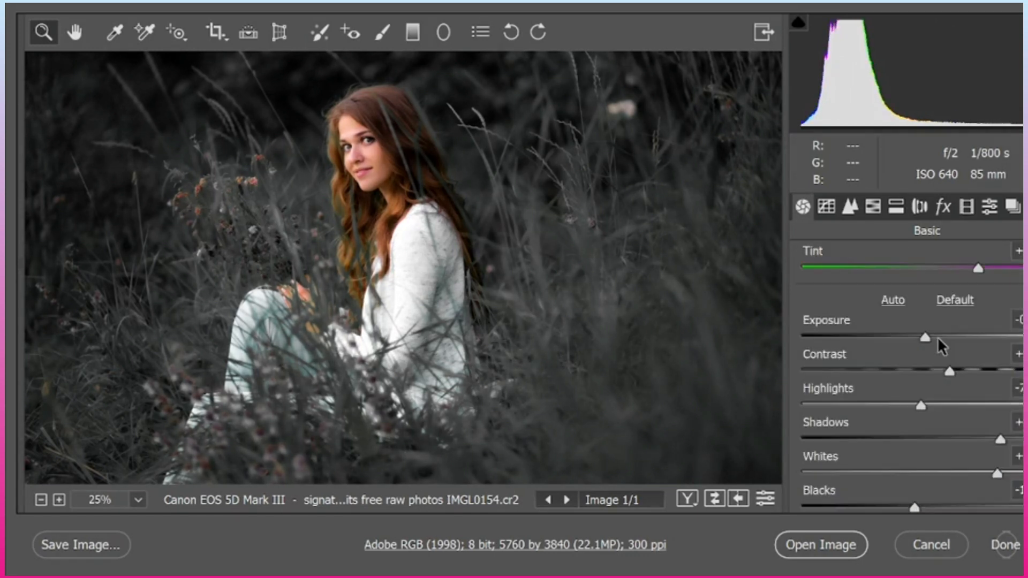
# Raise Highlights slightly and lower Lights slightly in the parametric tone curve.
pyautogui.click(826, 206)
pyautogui.moveTo(903, 402)
pyautogui.mouseDown()
pyautogui.moveTo(946, 402)
pyautogui.moveTo(903, 402)
pyautogui.mouseUp()
pyautogui.click(381, 164)
pyautogui.click(378, 265)
pyautogui.click(414, 342)
pyautogui.click(396, 335)
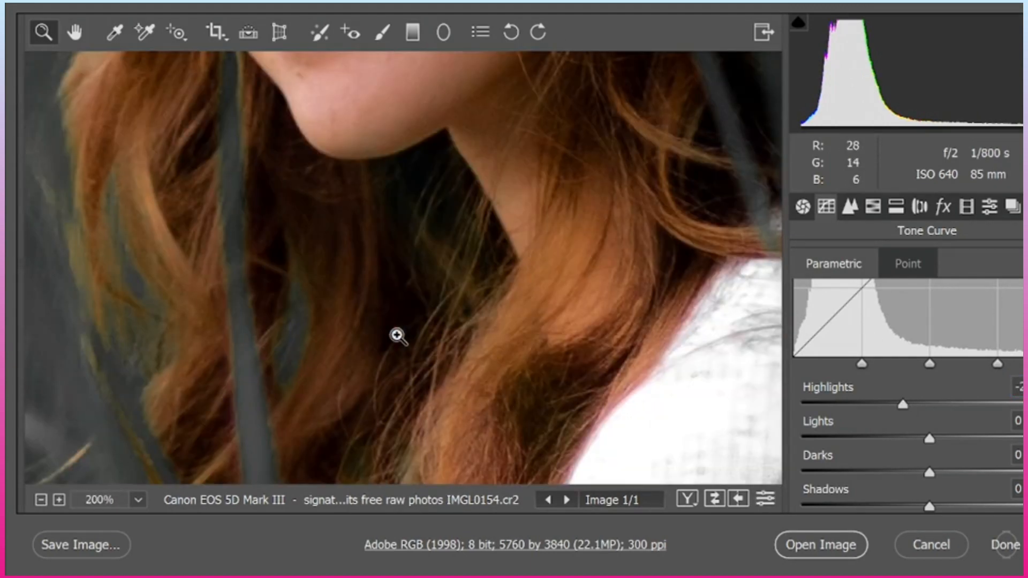
pyautogui.keyDown('alt'); pyautogui.click(393, 335); pyautogui.keyUp('alt')
pyautogui.moveTo(903, 405); pyautogui.dragTo(939, 402)
pyautogui.moveTo(931, 438)
pyautogui.mouseDown()
pyautogui.moveTo(950, 439)
pyautogui.moveTo(891, 437)
pyautogui.moveTo(912, 438)
pyautogui.mouseUp()
# Raise Darks slightly and lower Shadows slightly in the parametric tone curve.
pyautogui.moveTo(929, 472)
pyautogui.mouseDown()
pyautogui.moveTo(906, 472)
pyautogui.moveTo(954, 471)
pyautogui.moveTo(945, 468)
pyautogui.mouseUp()
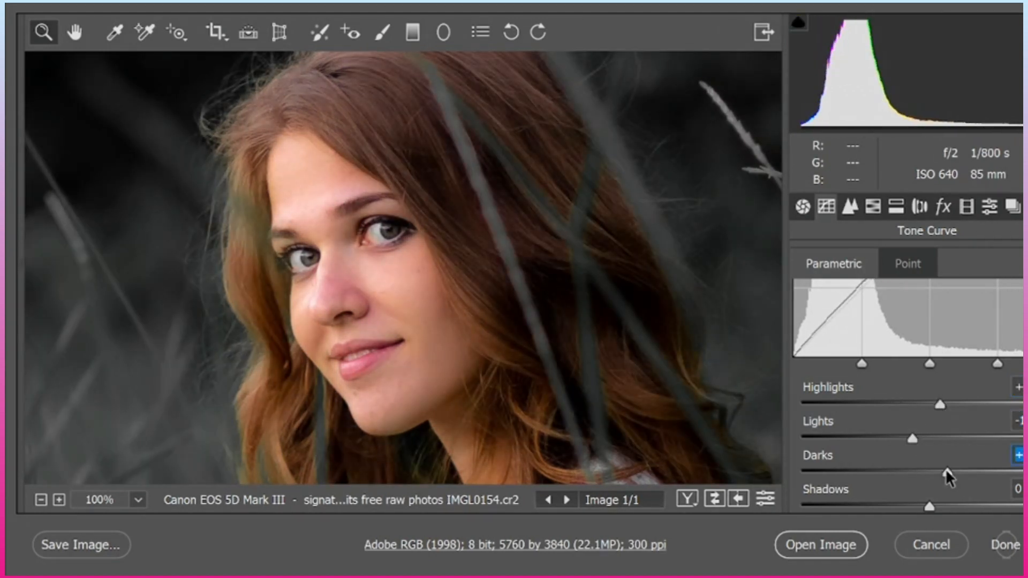
pyautogui.moveTo(929, 506)
pyautogui.mouseDown()
pyautogui.moveTo(964, 505)
pyautogui.moveTo(909, 506)
pyautogui.moveTo(917, 507)
pyautogui.mouseUp()
pyautogui.press('alt')
pyautogui.keyDown('alt'); pyautogui.click(471, 329); pyautogui.keyUp('alt')
pyautogui.keyDown('alt'); pyautogui.click(467, 328); pyautogui.keyUp('alt')
# Shift the calibration's Shadows Tint slightly toward green.
pyautogui.click(969, 209)
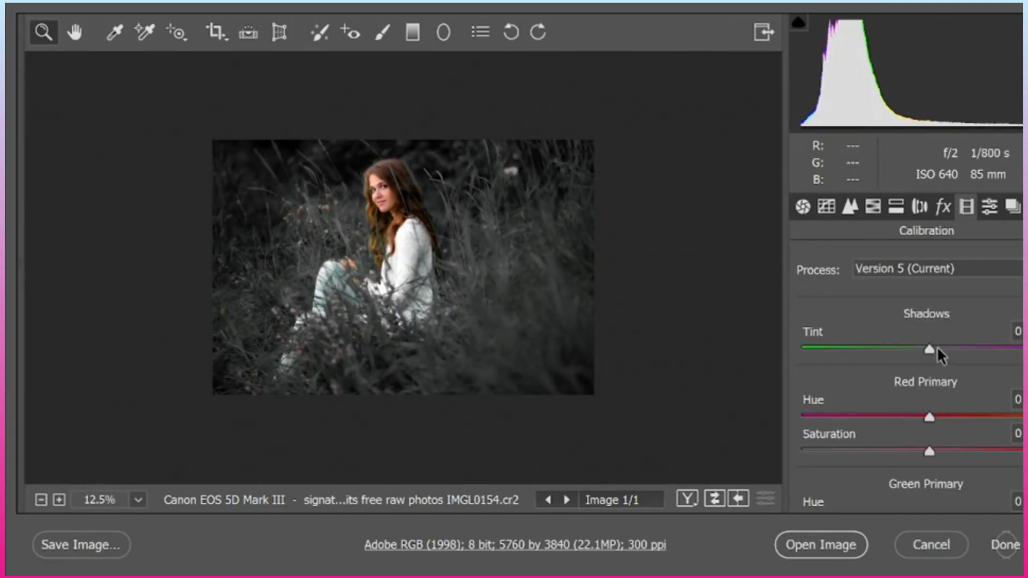
pyautogui.moveTo(931, 348); pyautogui.dragTo(882, 349)
pyautogui.moveTo(952, 348); pyautogui.dragTo(916, 348)
# Raise the Red Primary hue and lower the Red Primary saturation moderately in the calibration settings.
pyautogui.click(380, 236)
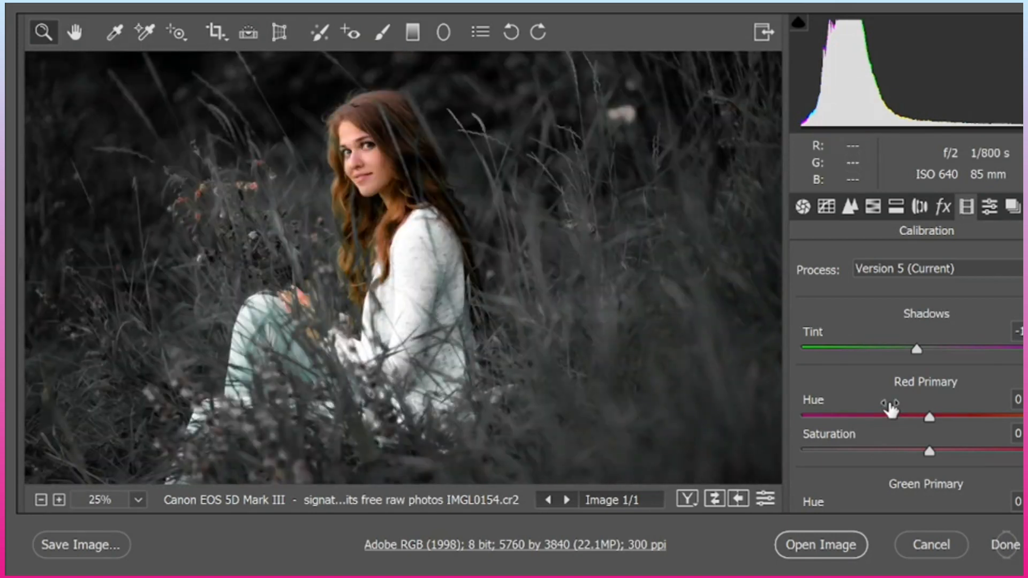
pyautogui.moveTo(894, 419); pyautogui.dragTo(957, 419)
pyautogui.moveTo(933, 451); pyautogui.dragTo(901, 449)
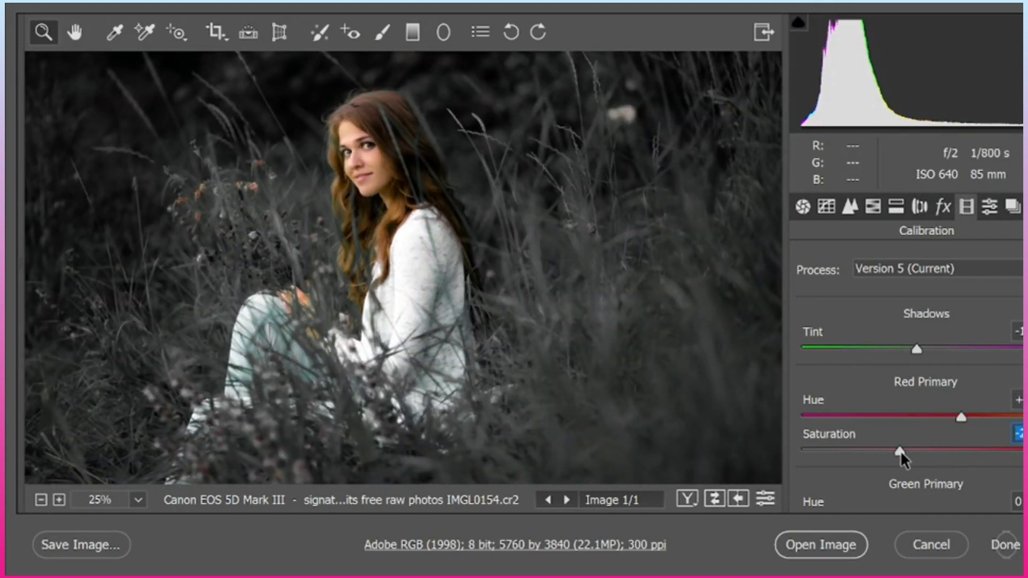
# Raise the Green Primary hue moderately and its saturation strongly in the calibration settings.
pyautogui.scroll(-3, 920, 451)
pyautogui.moveTo(930, 415); pyautogui.dragTo(967, 414)
pyautogui.scroll(-1, 339, 259)
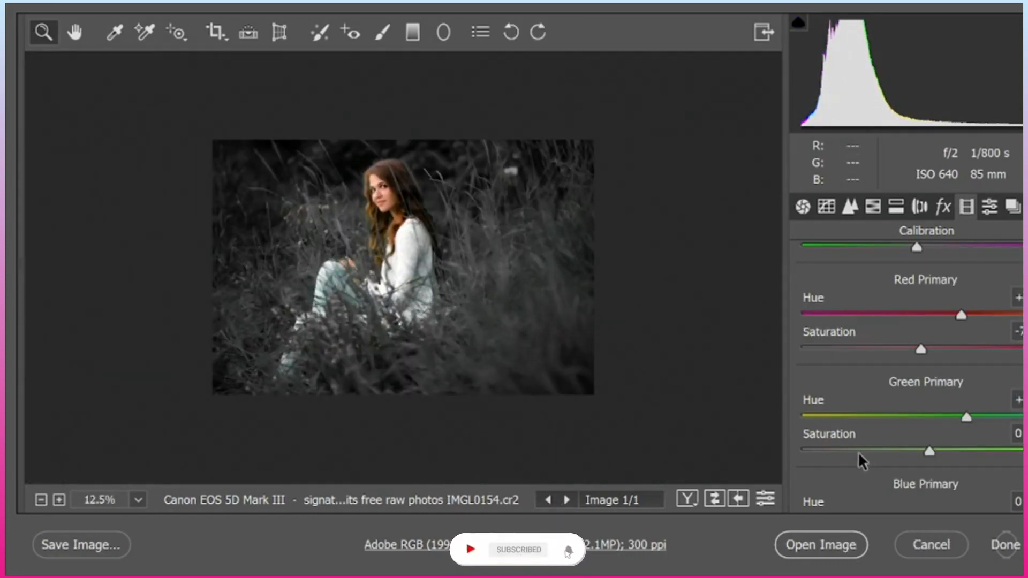
pyautogui.moveTo(929, 451); pyautogui.dragTo(993, 448)
pyautogui.scroll(-1, 942, 455)
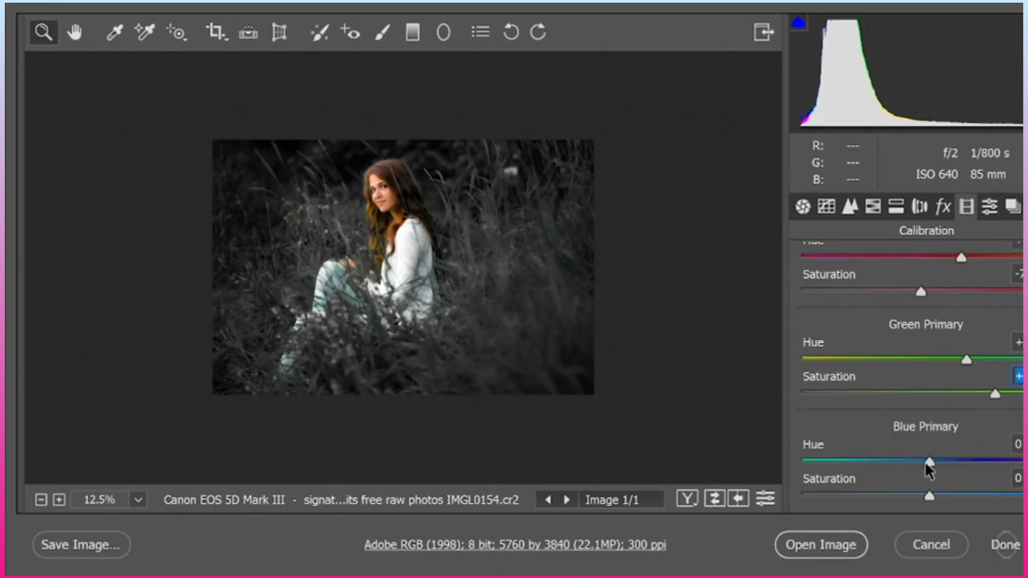
# Raise the Blue Primary hue very slightly and its saturation slightly in the calibration settings.
pyautogui.moveTo(925, 461); pyautogui.dragTo(955, 494)
pyautogui.click(360, 230)
pyautogui.click(338, 211)
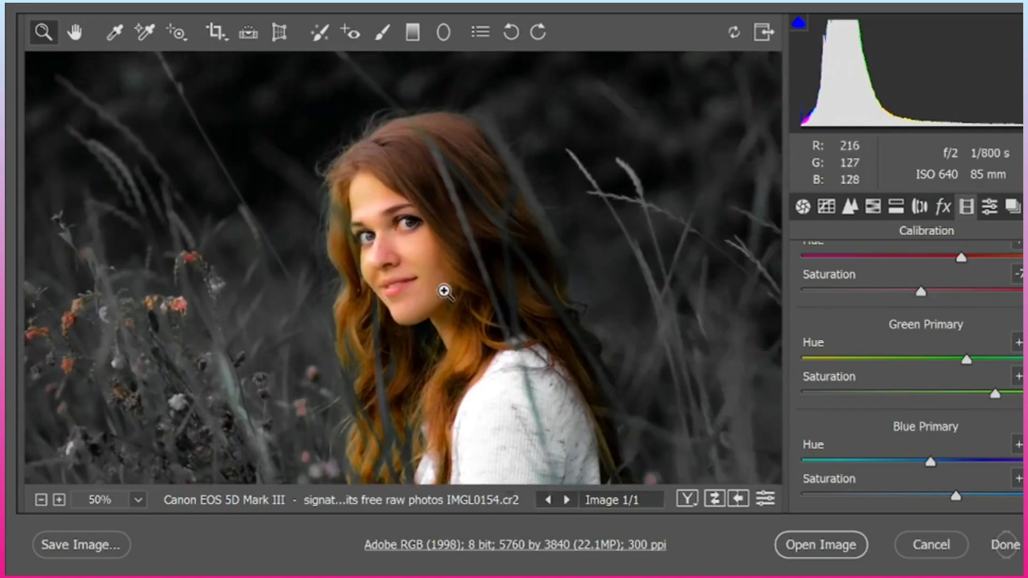
# Reduce the Red Primary hue while keeping it positive, and set the Red Primary saturation to 0.
pyautogui.scroll(5, 901, 490)
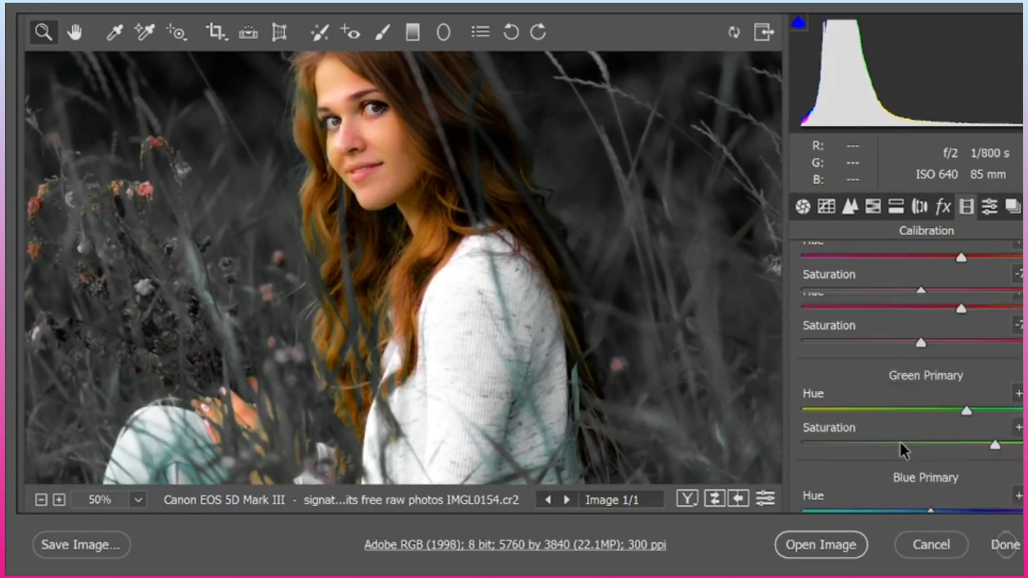
pyautogui.moveTo(939, 408); pyautogui.dragTo(941, 409)
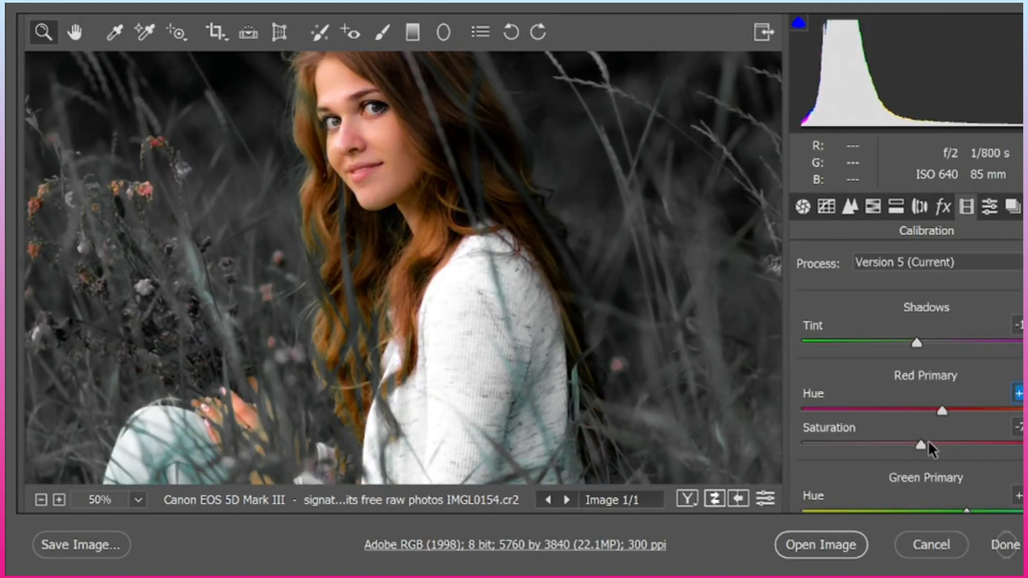
pyautogui.moveTo(922, 444)
pyautogui.mouseDown()
pyautogui.moveTo(958, 444)
pyautogui.moveTo(889, 445)
pyautogui.moveTo(932, 445)
pyautogui.mouseUp()
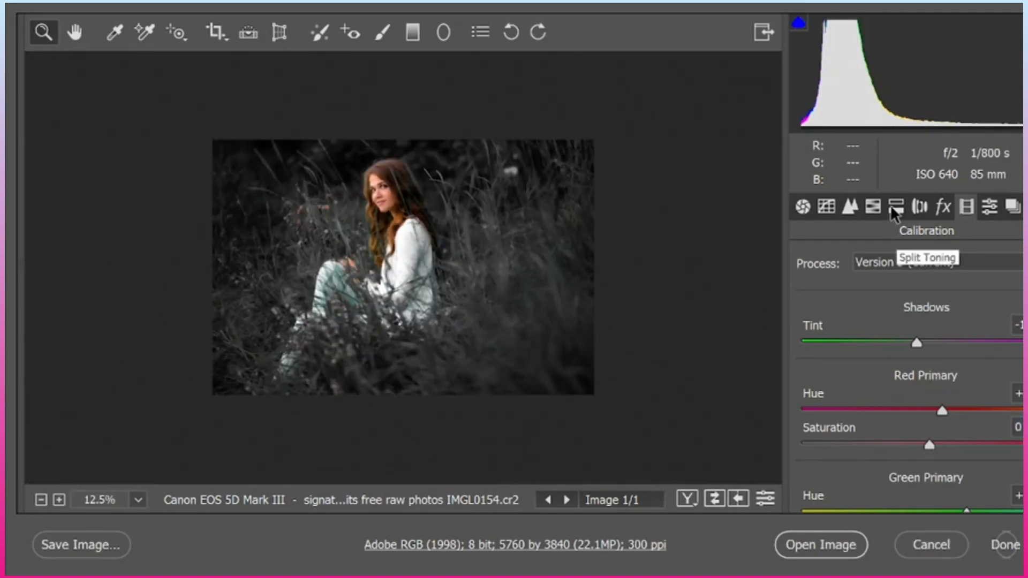
# Lower the Magentas saturation slightly further in the HSL adjustments and check the portrait up close.
pyautogui.click(872, 206)
pyautogui.click(886, 265)
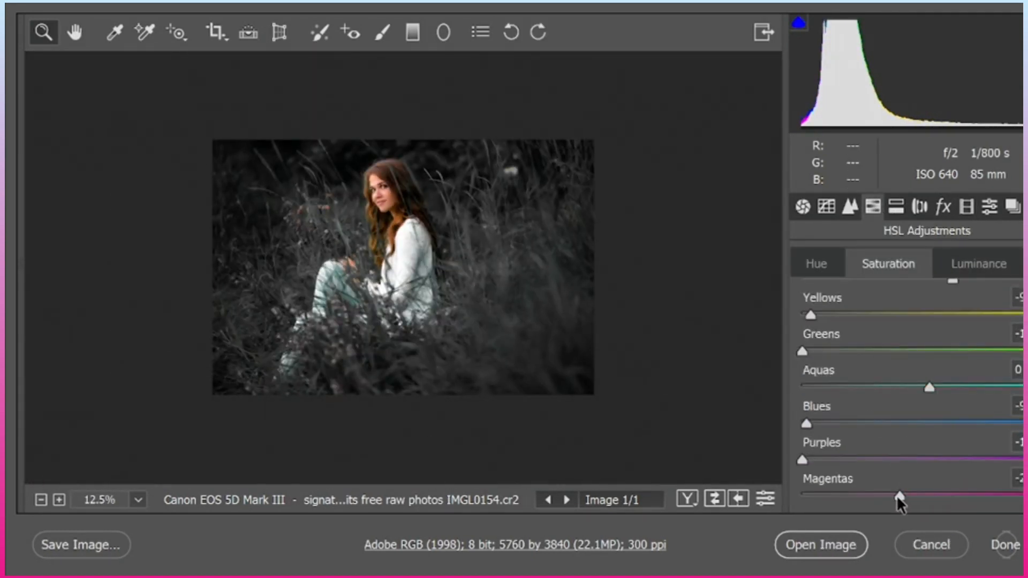
pyautogui.moveTo(897, 496); pyautogui.dragTo(880, 495)
pyautogui.click(356, 266)
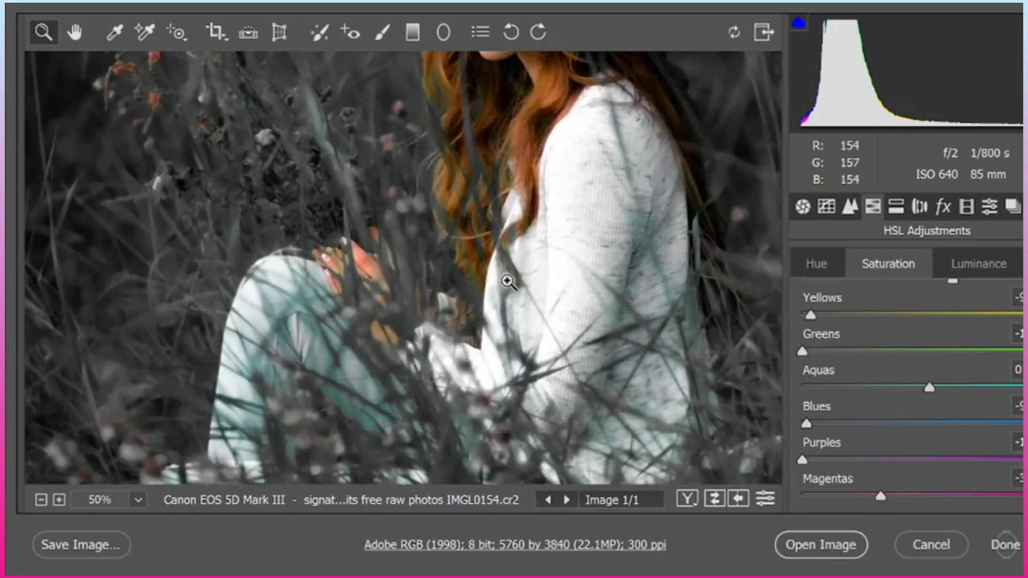
pyautogui.hscroll(2, 507, 281)
pyautogui.scroll(5, 509, 281)
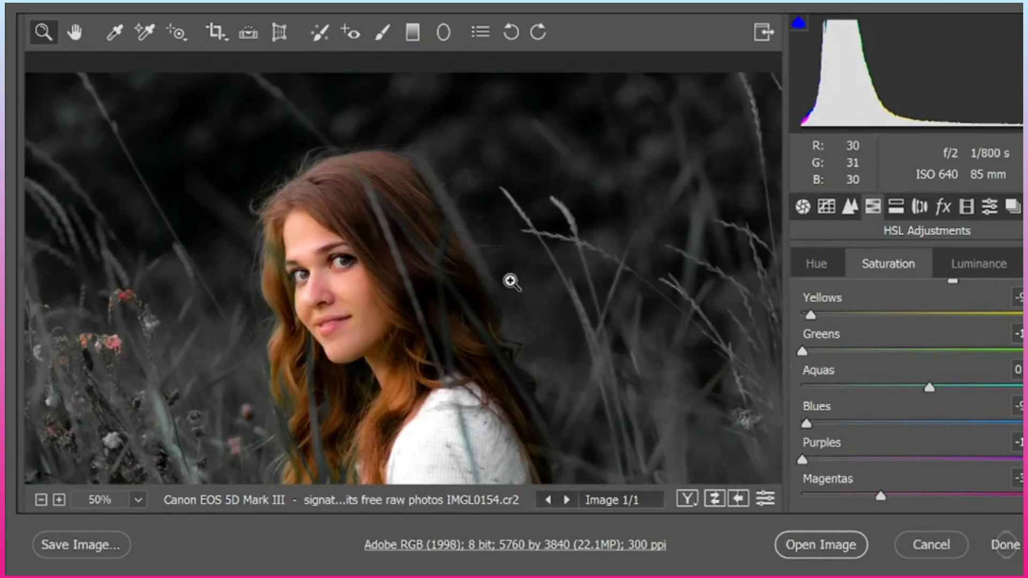
pyautogui.scroll(-3, 509, 282)
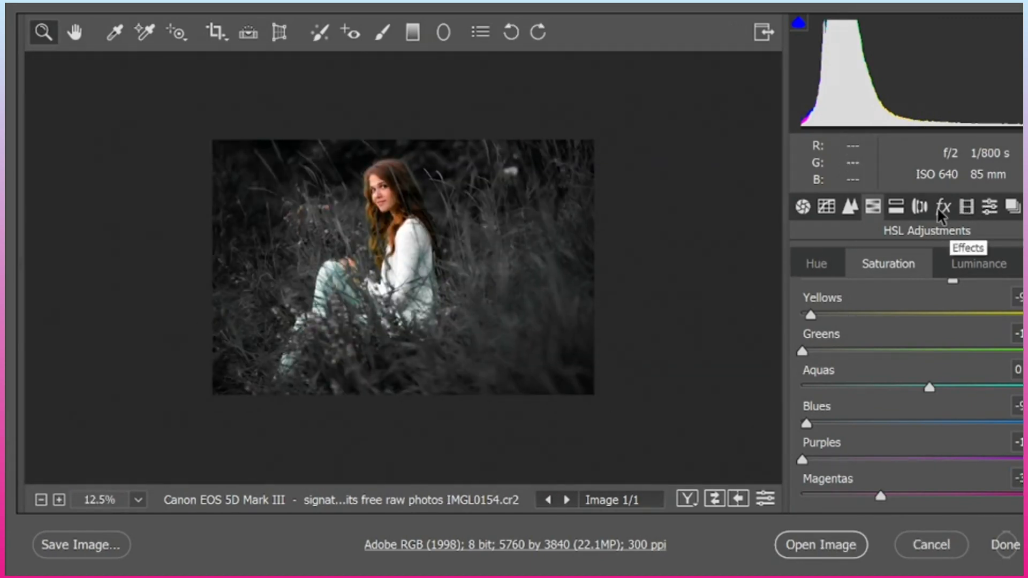
# Set the split-toning highlights to a reddish-orange hue with saturation 0 and shift the balance toward the shadows.
pyautogui.click(896, 206)
pyautogui.moveTo(798, 297); pyautogui.dragTo(869, 296)
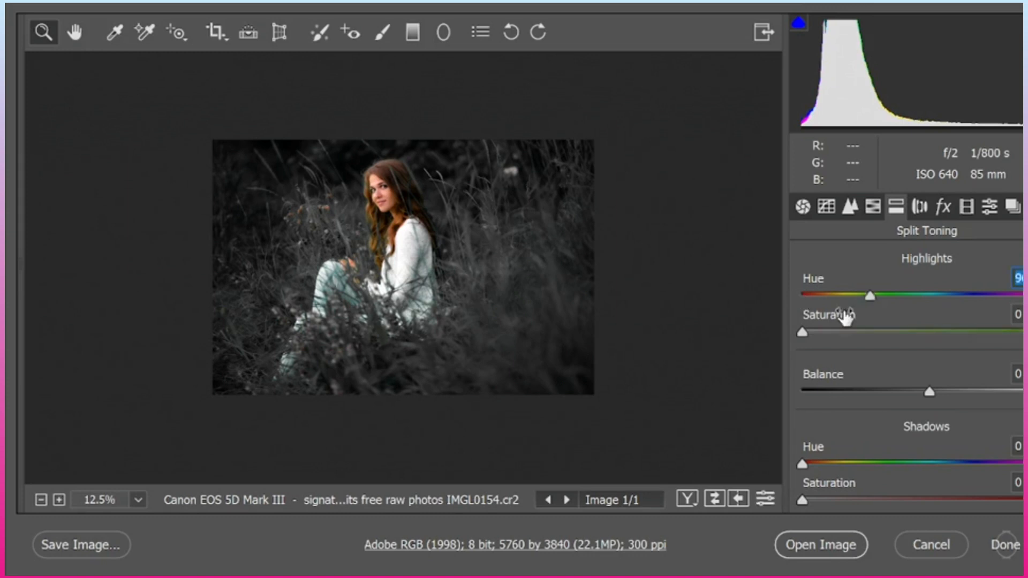
pyautogui.moveTo(803, 332); pyautogui.dragTo(906, 332)
pyautogui.moveTo(871, 297); pyautogui.dragTo(904, 296)
pyautogui.moveTo(906, 332); pyautogui.dragTo(798, 327)
pyautogui.moveTo(902, 297); pyautogui.dragTo(814, 297)
pyautogui.click(427, 207)
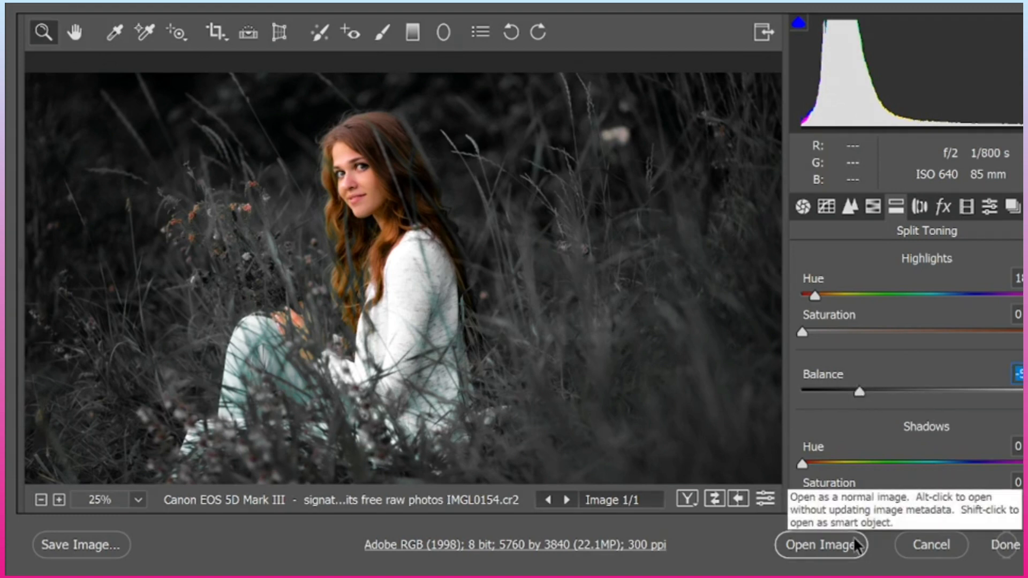
# Open the graded image in Photoshop and add a Selective Color adjustment layer.
pyautogui.click(824, 544)
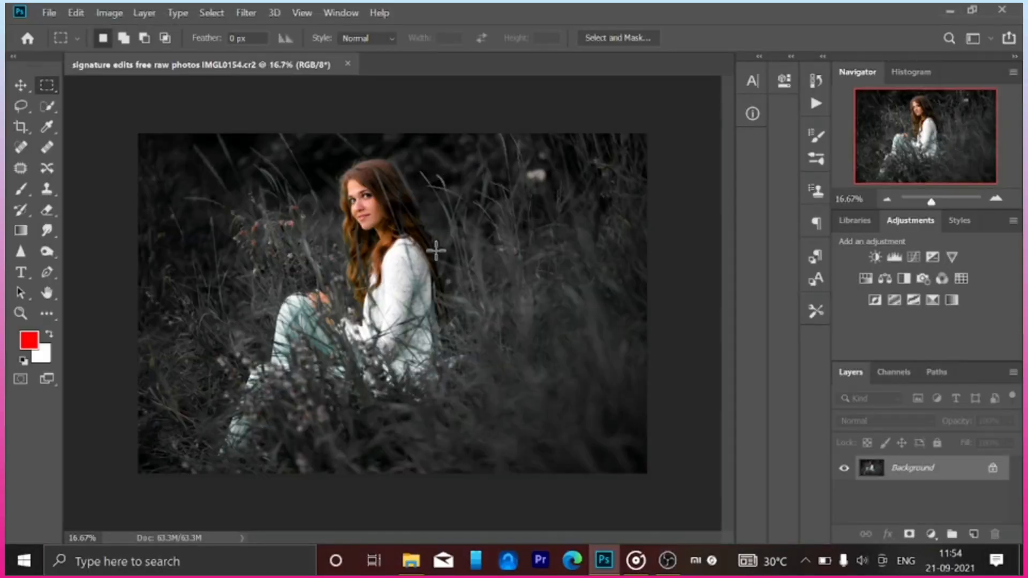
pyautogui.scroll(5, 432, 228)
pyautogui.scroll(-5, 433, 228)
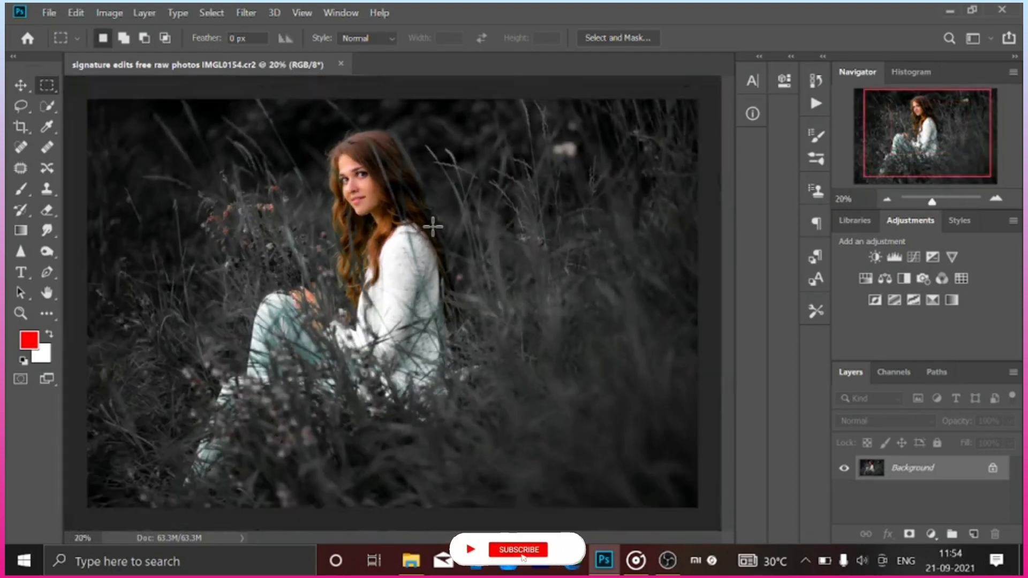
pyautogui.click(932, 300)
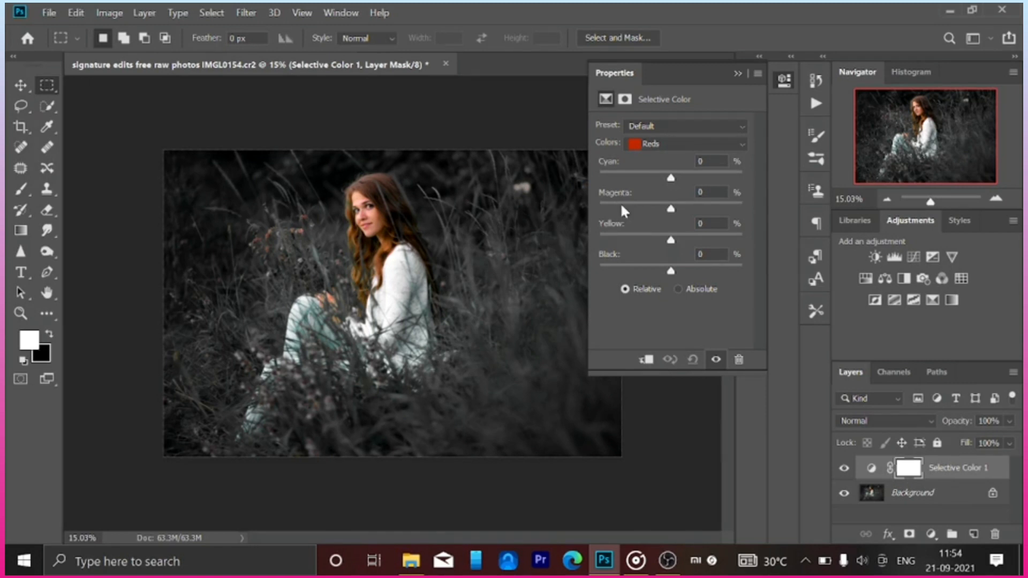
# Set the Selective Color Reds to cyan -7, magenta +20, yellow +1 and black +20.
pyautogui.hotkey('ctrl', '+')
pyautogui.hotkey('ctrl', '+')
pyautogui.moveTo(670, 178); pyautogui.dragTo(696, 271)
# Set cyan to -39 for the Selective Color Magentas and inspect the sweater and face up close.
pyautogui.click(716, 145)
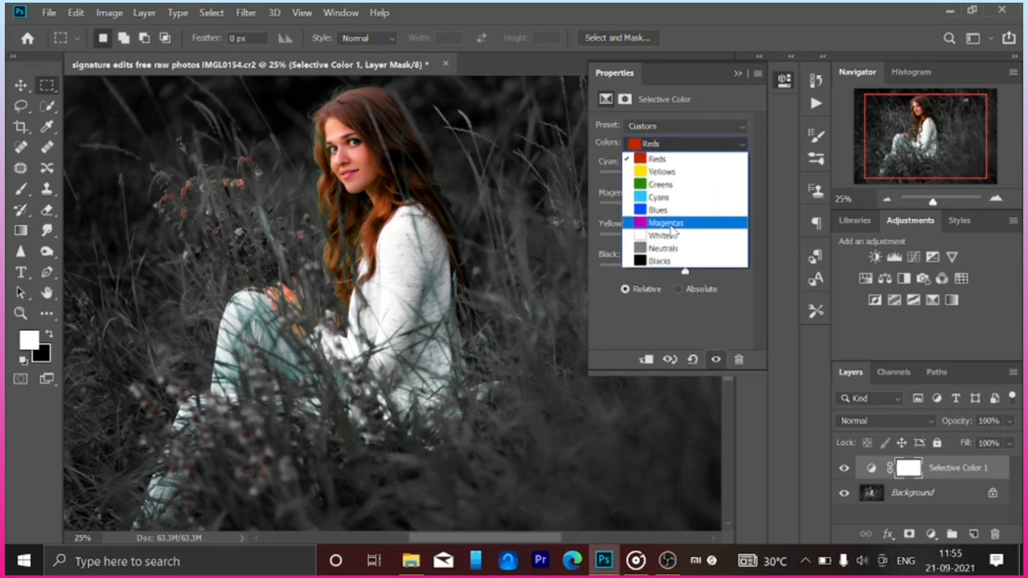
pyautogui.click(686, 222)
pyautogui.moveTo(671, 178); pyautogui.dragTo(644, 180)
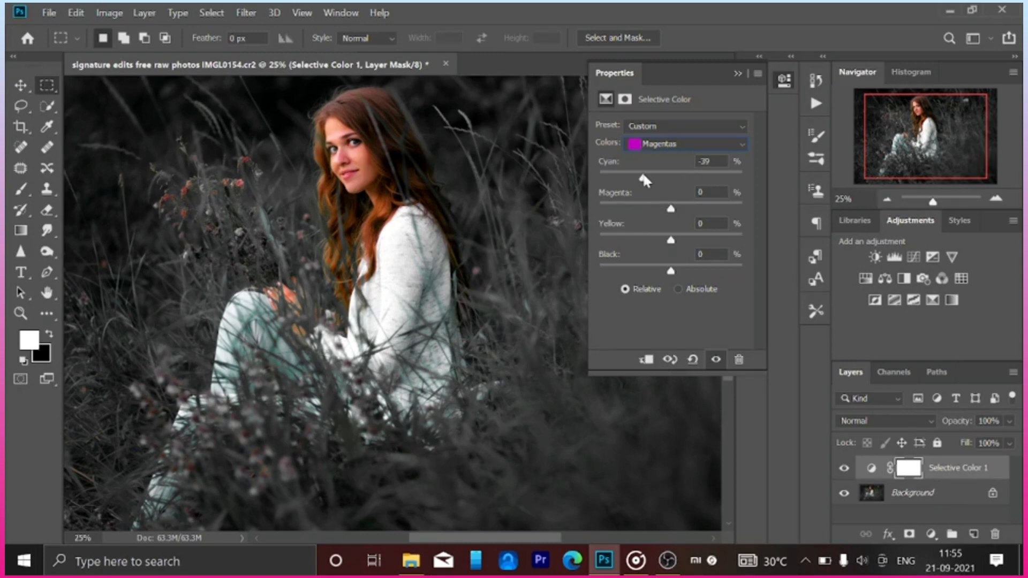
pyautogui.scroll(3, 505, 189)
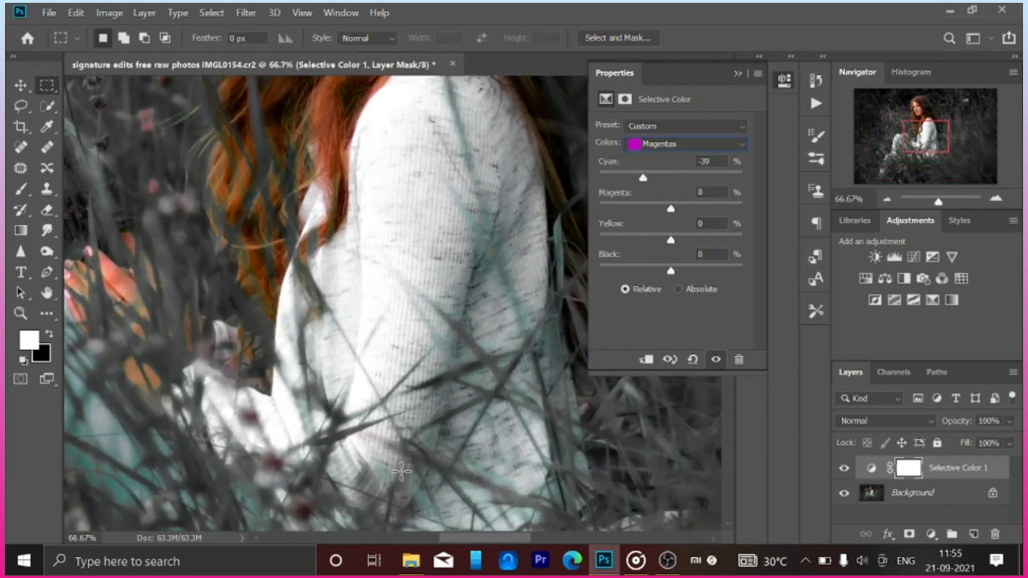
pyautogui.moveTo(708, 85); pyautogui.dragTo(636, 216)
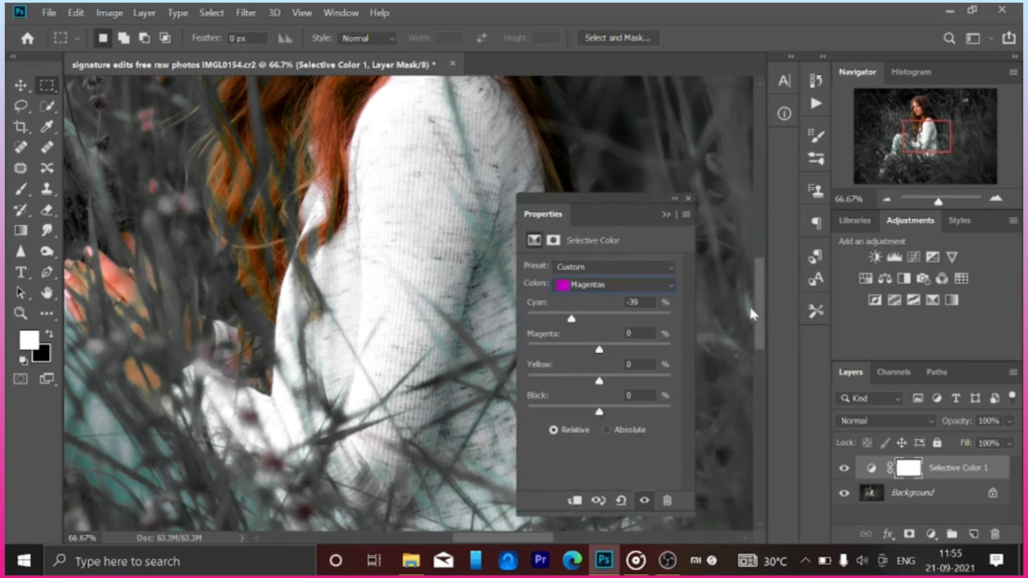
pyautogui.scroll(5, 759, 294)
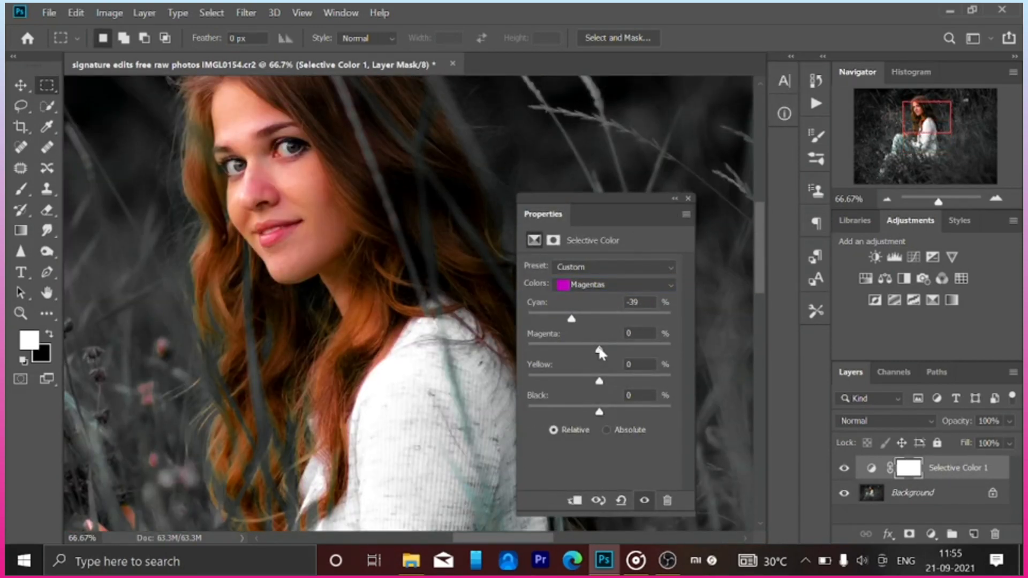
# Set magenta to +38 for the Selective Color Magentas and lower their yellow and black.
pyautogui.moveTo(599, 349); pyautogui.dragTo(604, 349)
pyautogui.moveTo(624, 199); pyautogui.dragTo(693, 30)
pyautogui.moveTo(624, 180); pyautogui.dragTo(697, 180)
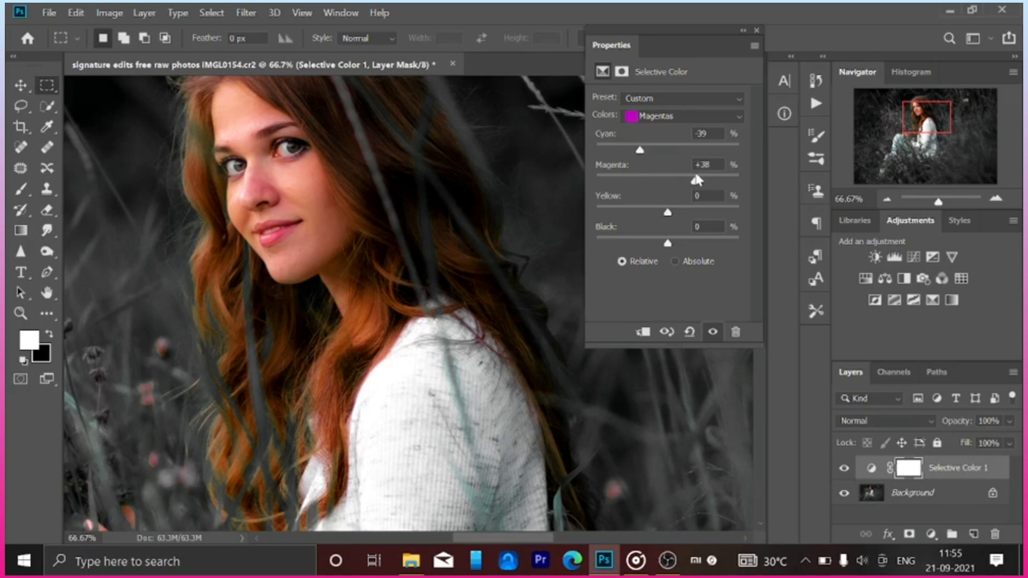
pyautogui.moveTo(672, 212); pyautogui.dragTo(624, 215)
pyautogui.moveTo(670, 245); pyautogui.dragTo(638, 245)
# Rework the Selective Color Reds to cyan +10, magenta -4 and yellow +21, with black just above zero.
pyautogui.click(709, 117)
pyautogui.click(702, 132)
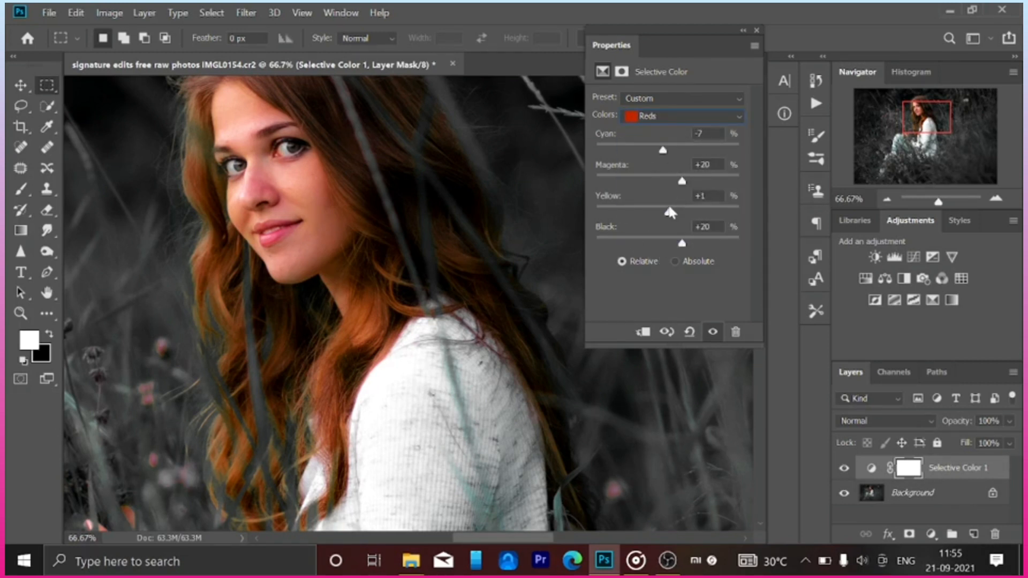
pyautogui.moveTo(670, 213); pyautogui.dragTo(678, 152)
pyautogui.click(642, 148)
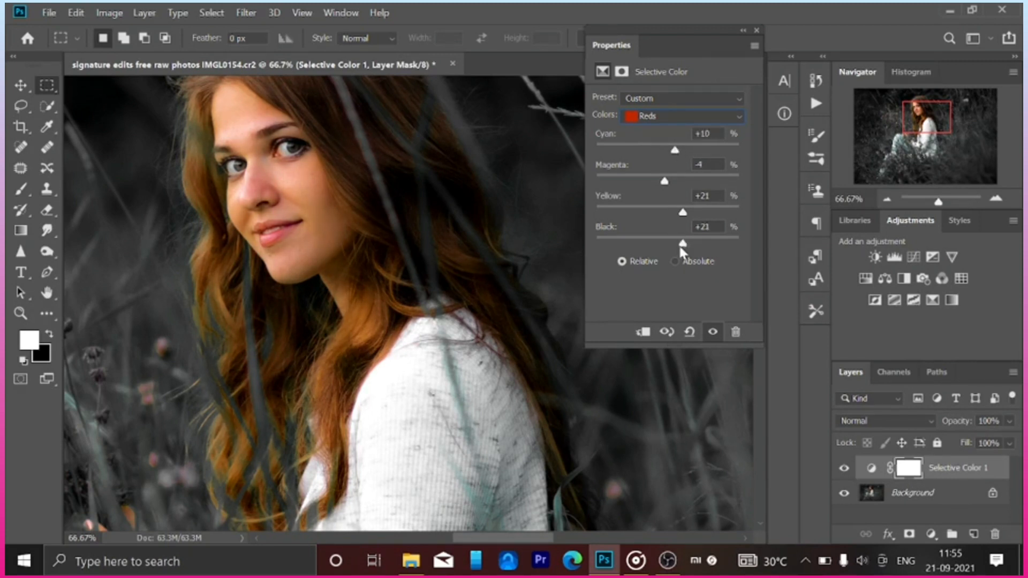
pyautogui.moveTo(683, 252); pyautogui.dragTo(673, 252)
# Set the Selective Color Yellows to cyan -33, magenta +64 and yellow -27, and raise their black.
pyautogui.click(723, 122)
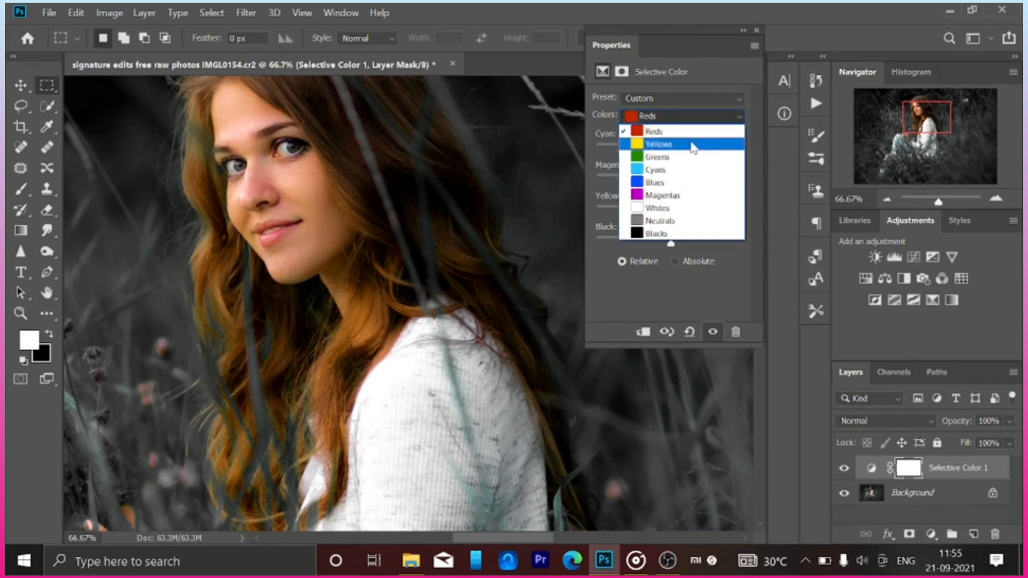
pyautogui.click(691, 136)
pyautogui.moveTo(673, 152); pyautogui.dragTo(703, 186)
pyautogui.moveTo(703, 182); pyautogui.dragTo(713, 182)
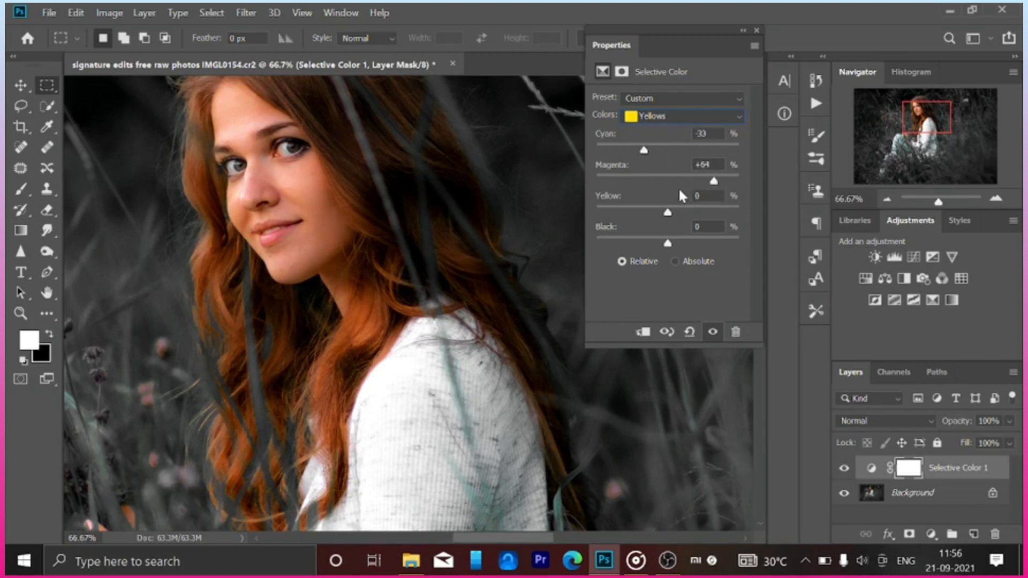
pyautogui.moveTo(666, 213)
pyautogui.mouseDown()
pyautogui.moveTo(695, 212)
pyautogui.moveTo(649, 212)
pyautogui.mouseUp()
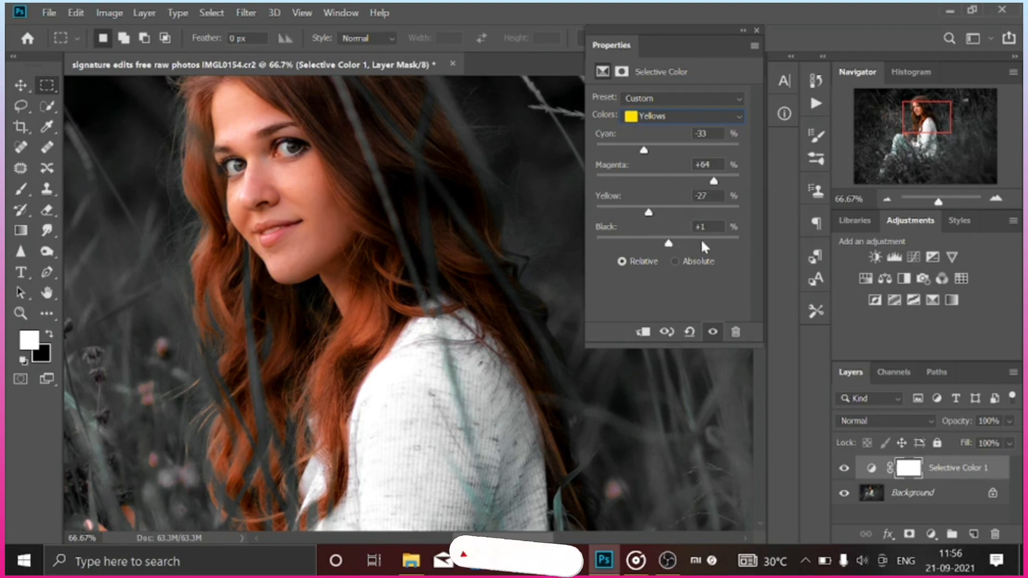
# Set cyan to +59 for the Blues in the Selective Color adjustment.
pyautogui.click(725, 115)
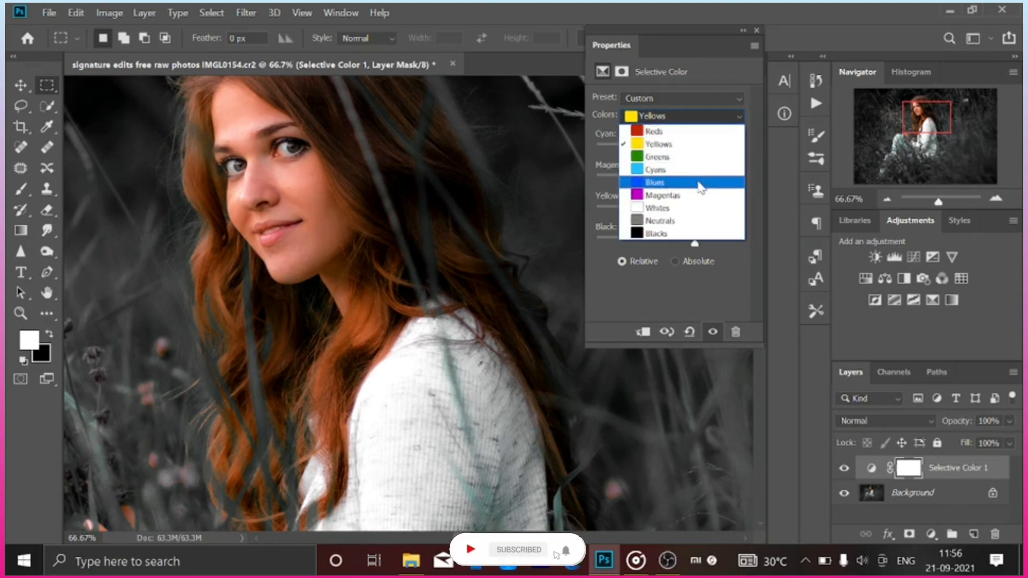
pyautogui.click(699, 183)
pyautogui.moveTo(636, 143); pyautogui.dragTo(711, 141)
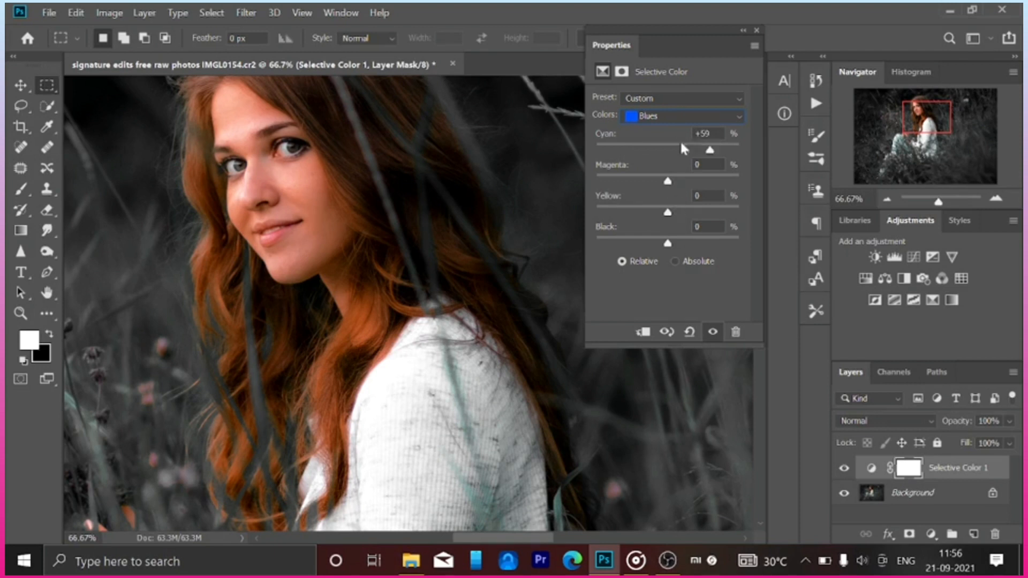
# Set the Selective Color Whites to cyan -53, magenta -27, yellow -23 and black -27.
pyautogui.click(682, 117)
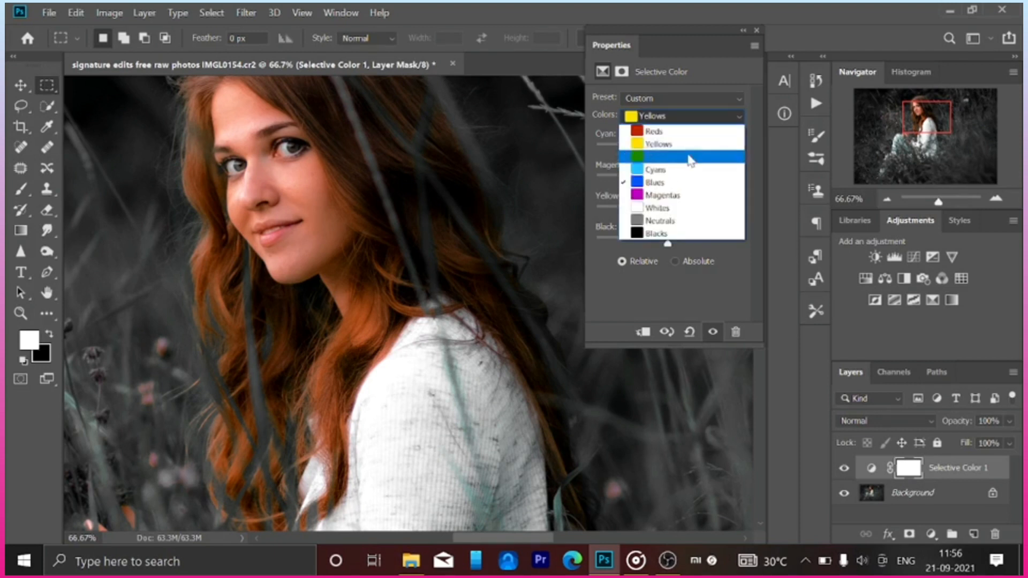
pyautogui.click(680, 208)
pyautogui.moveTo(667, 179); pyautogui.dragTo(635, 179)
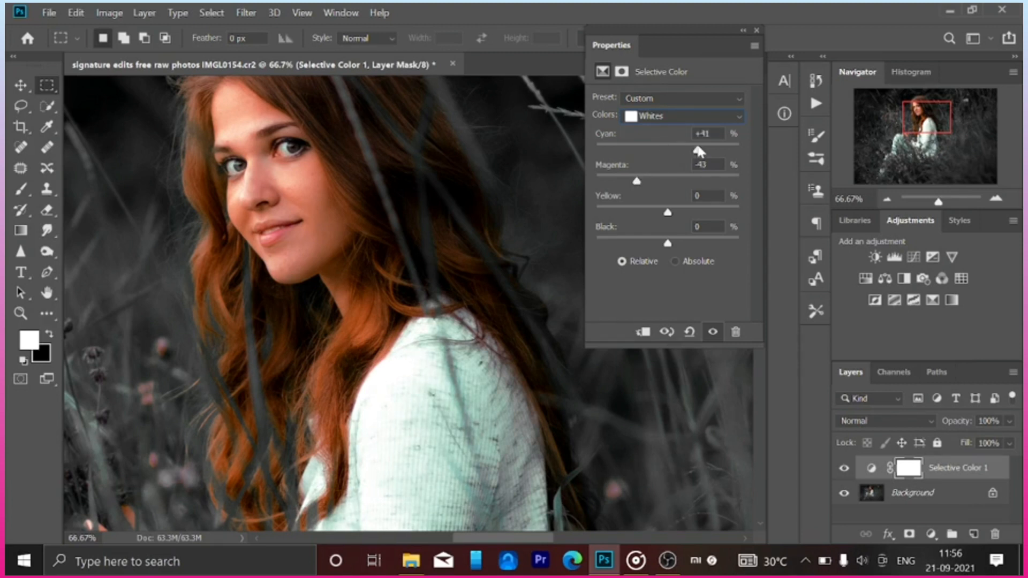
pyautogui.moveTo(699, 152); pyautogui.dragTo(630, 150)
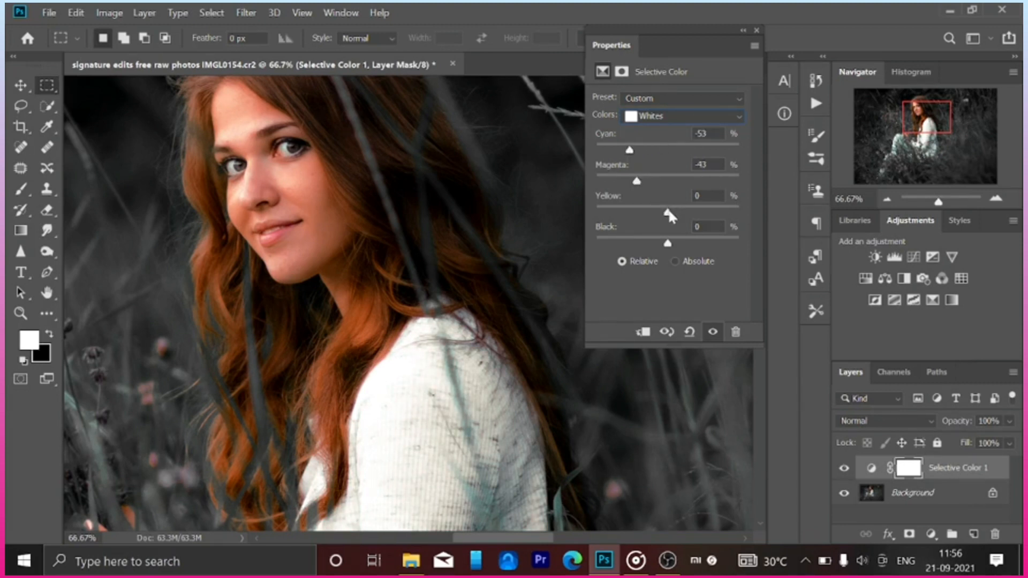
pyautogui.moveTo(669, 211); pyautogui.dragTo(648, 181)
pyautogui.moveTo(672, 244); pyautogui.dragTo(630, 244)
pyautogui.click(650, 243)
# Set the Selective Color Blacks to cyan -6, magenta 0, yellow +3 and black +2 for a warmer background.
pyautogui.hotkey('ctrl', '-')
pyautogui.hotkey('ctrl', '-')
pyautogui.hotkey('ctrl', '-')
pyautogui.hotkey('ctrl', '-')
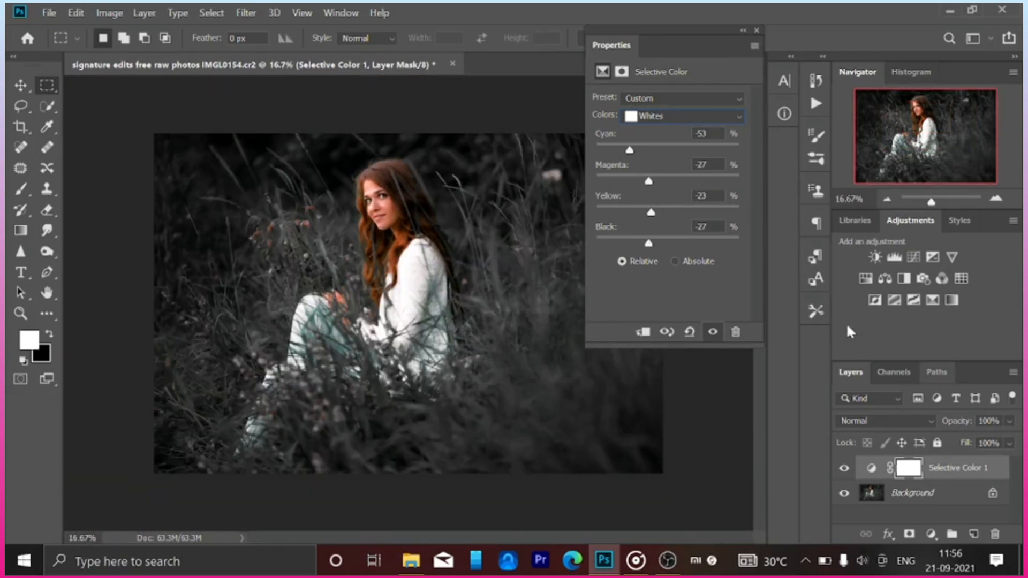
pyautogui.click(735, 119)
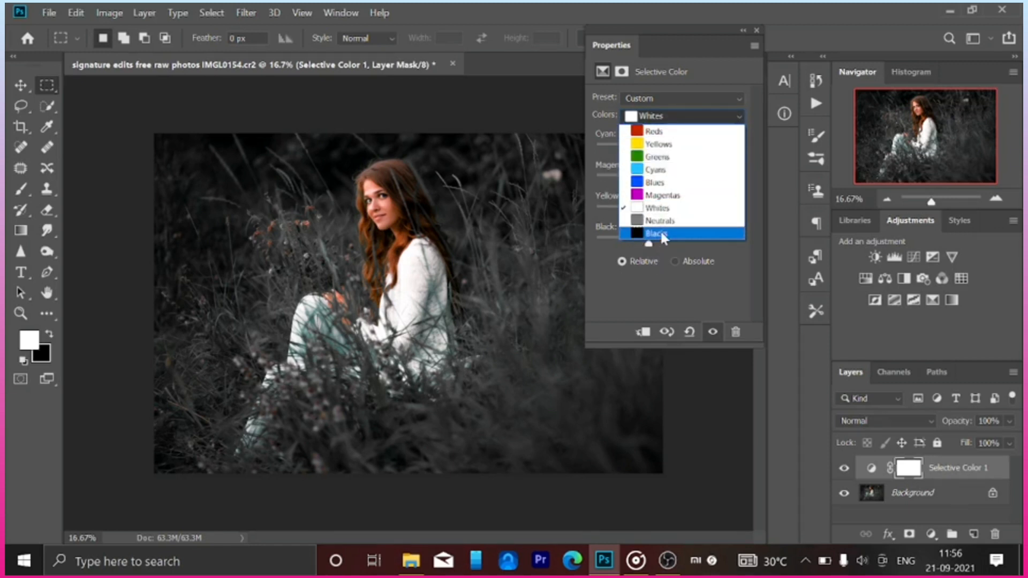
pyautogui.click(656, 233)
pyautogui.moveTo(667, 244); pyautogui.dragTo(665, 152)
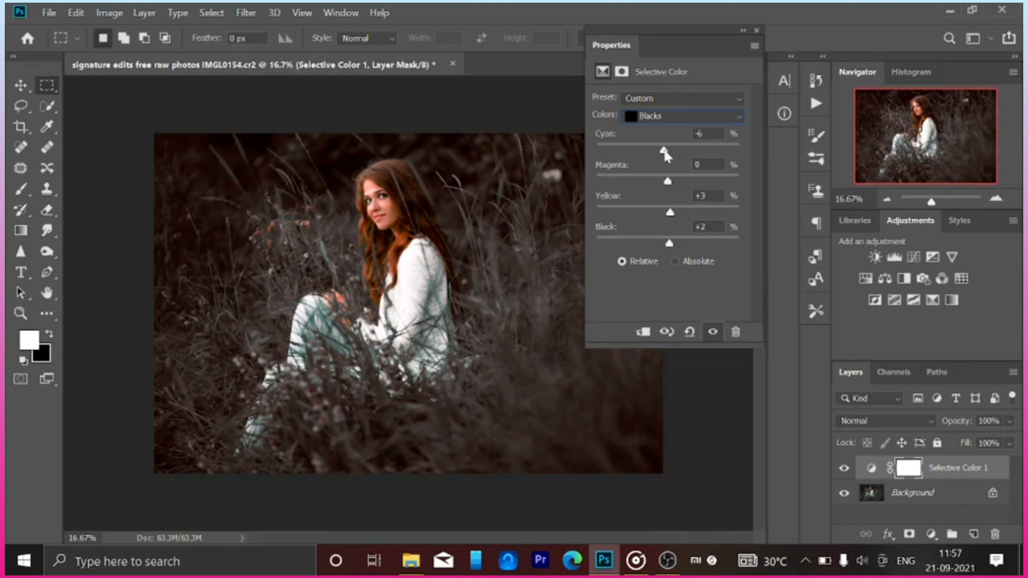
# Fine-tune the cyan and magenta of the Neutrals in the Selective Color adjustment, keeping the shifts very slight.
pyautogui.click(677, 114)
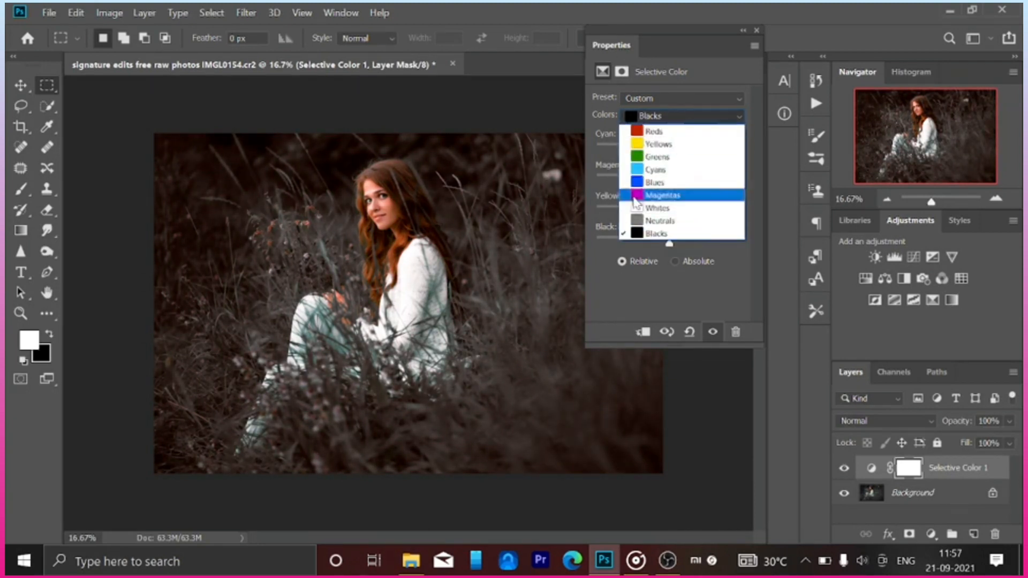
pyautogui.click(635, 218)
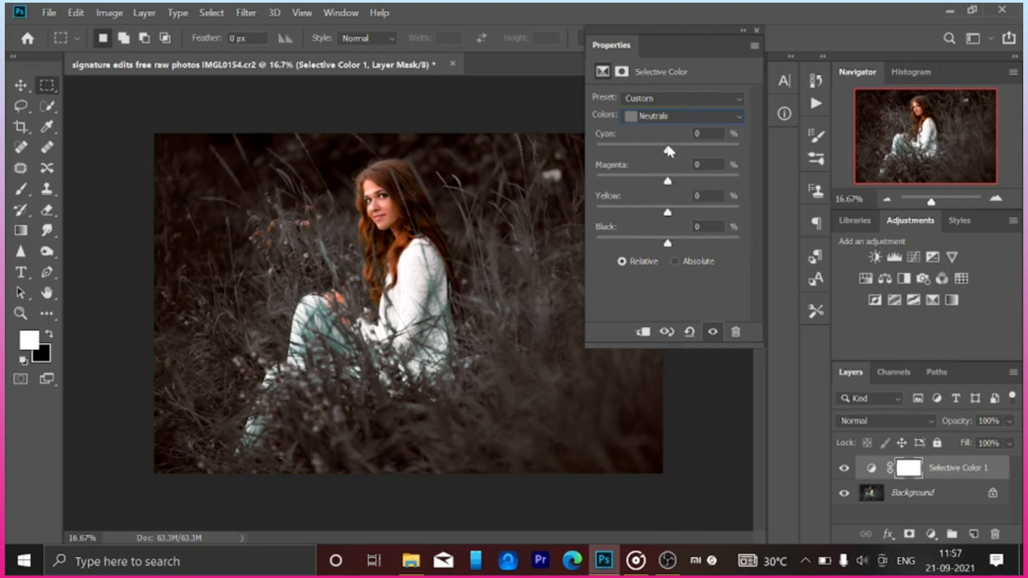
pyautogui.moveTo(661, 148); pyautogui.dragTo(668, 182)
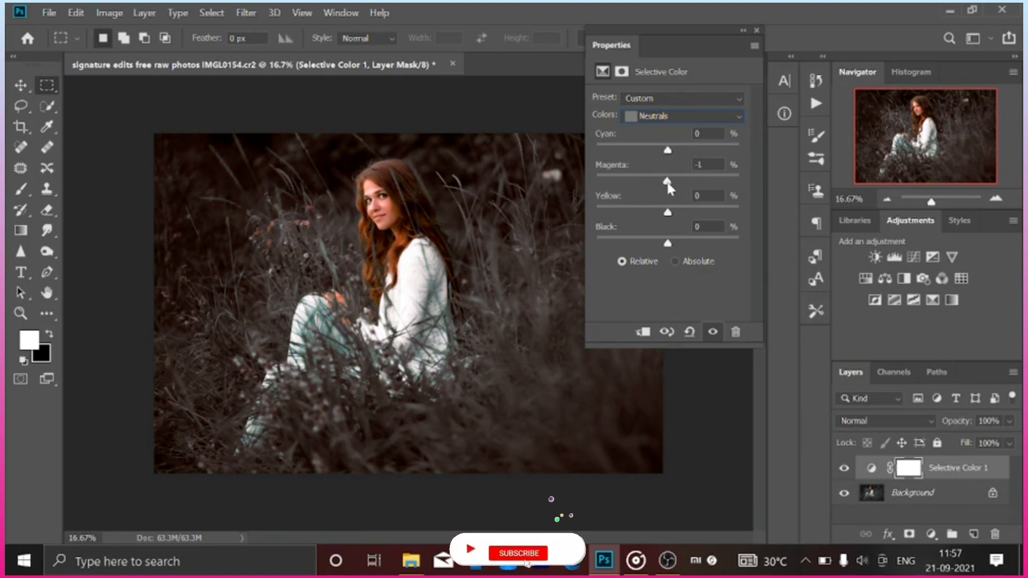
# Fine-tune the yellow and black of the Selective Color Blacks, close the adjustment's properties and inspect the portrait up close.
pyautogui.click(708, 117)
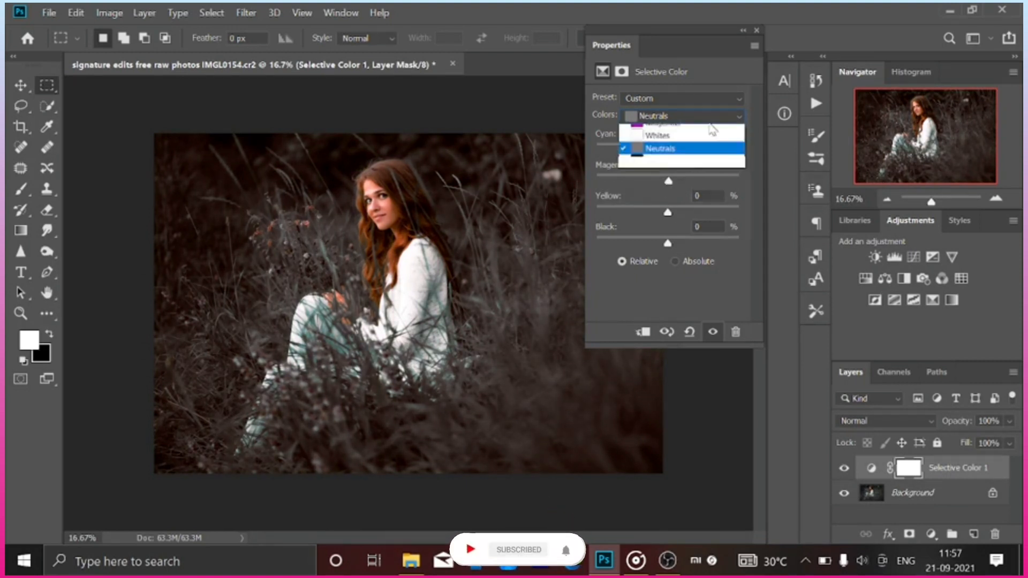
pyautogui.click(672, 235)
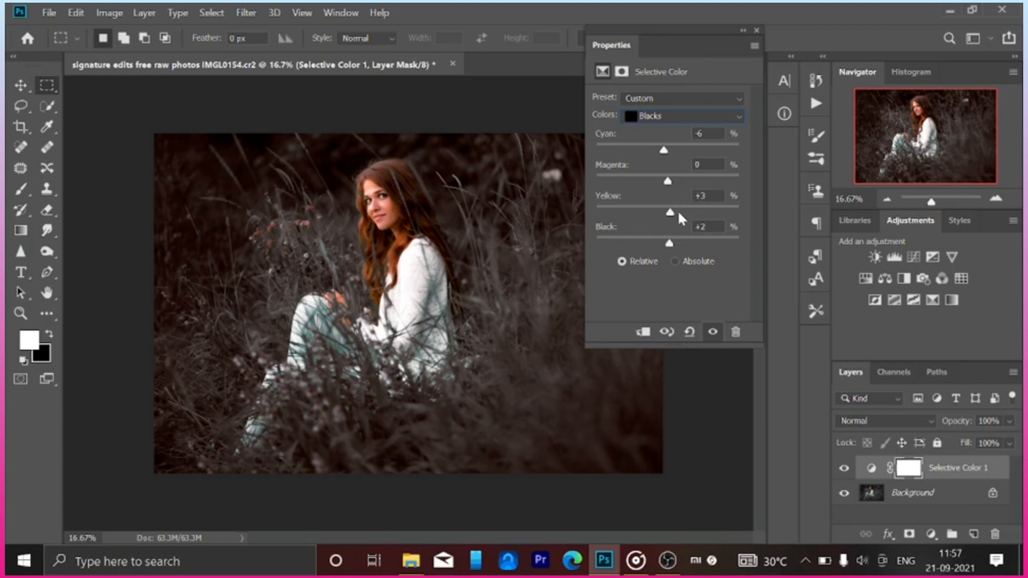
pyautogui.moveTo(674, 213); pyautogui.dragTo(670, 242)
pyautogui.click(755, 31)
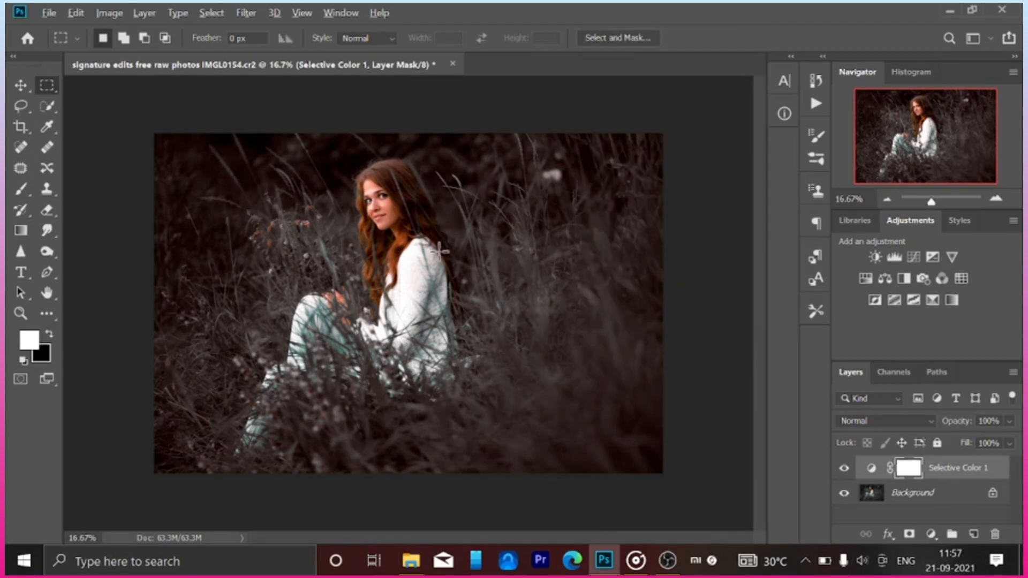
pyautogui.scroll(5, 439, 251)
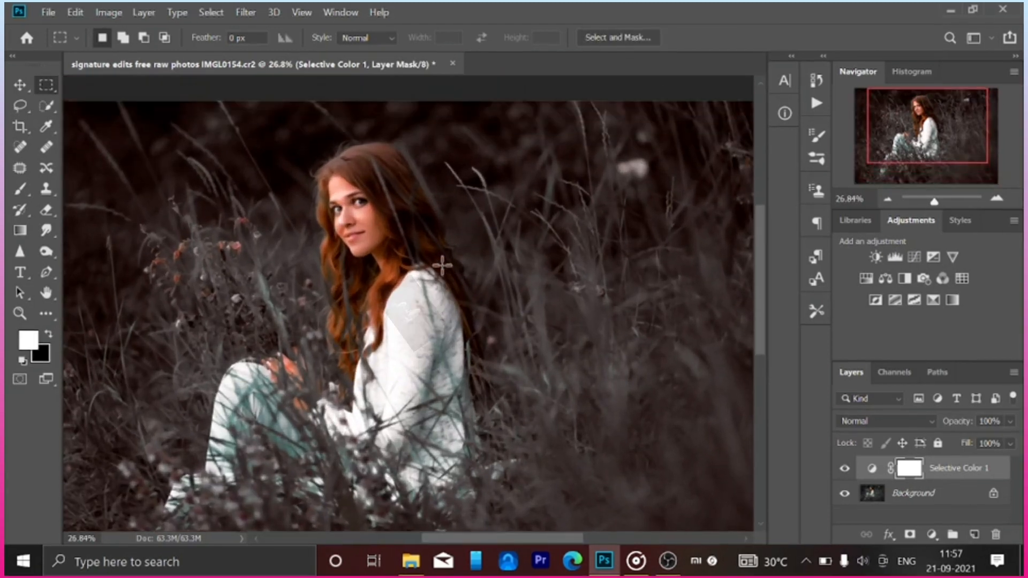